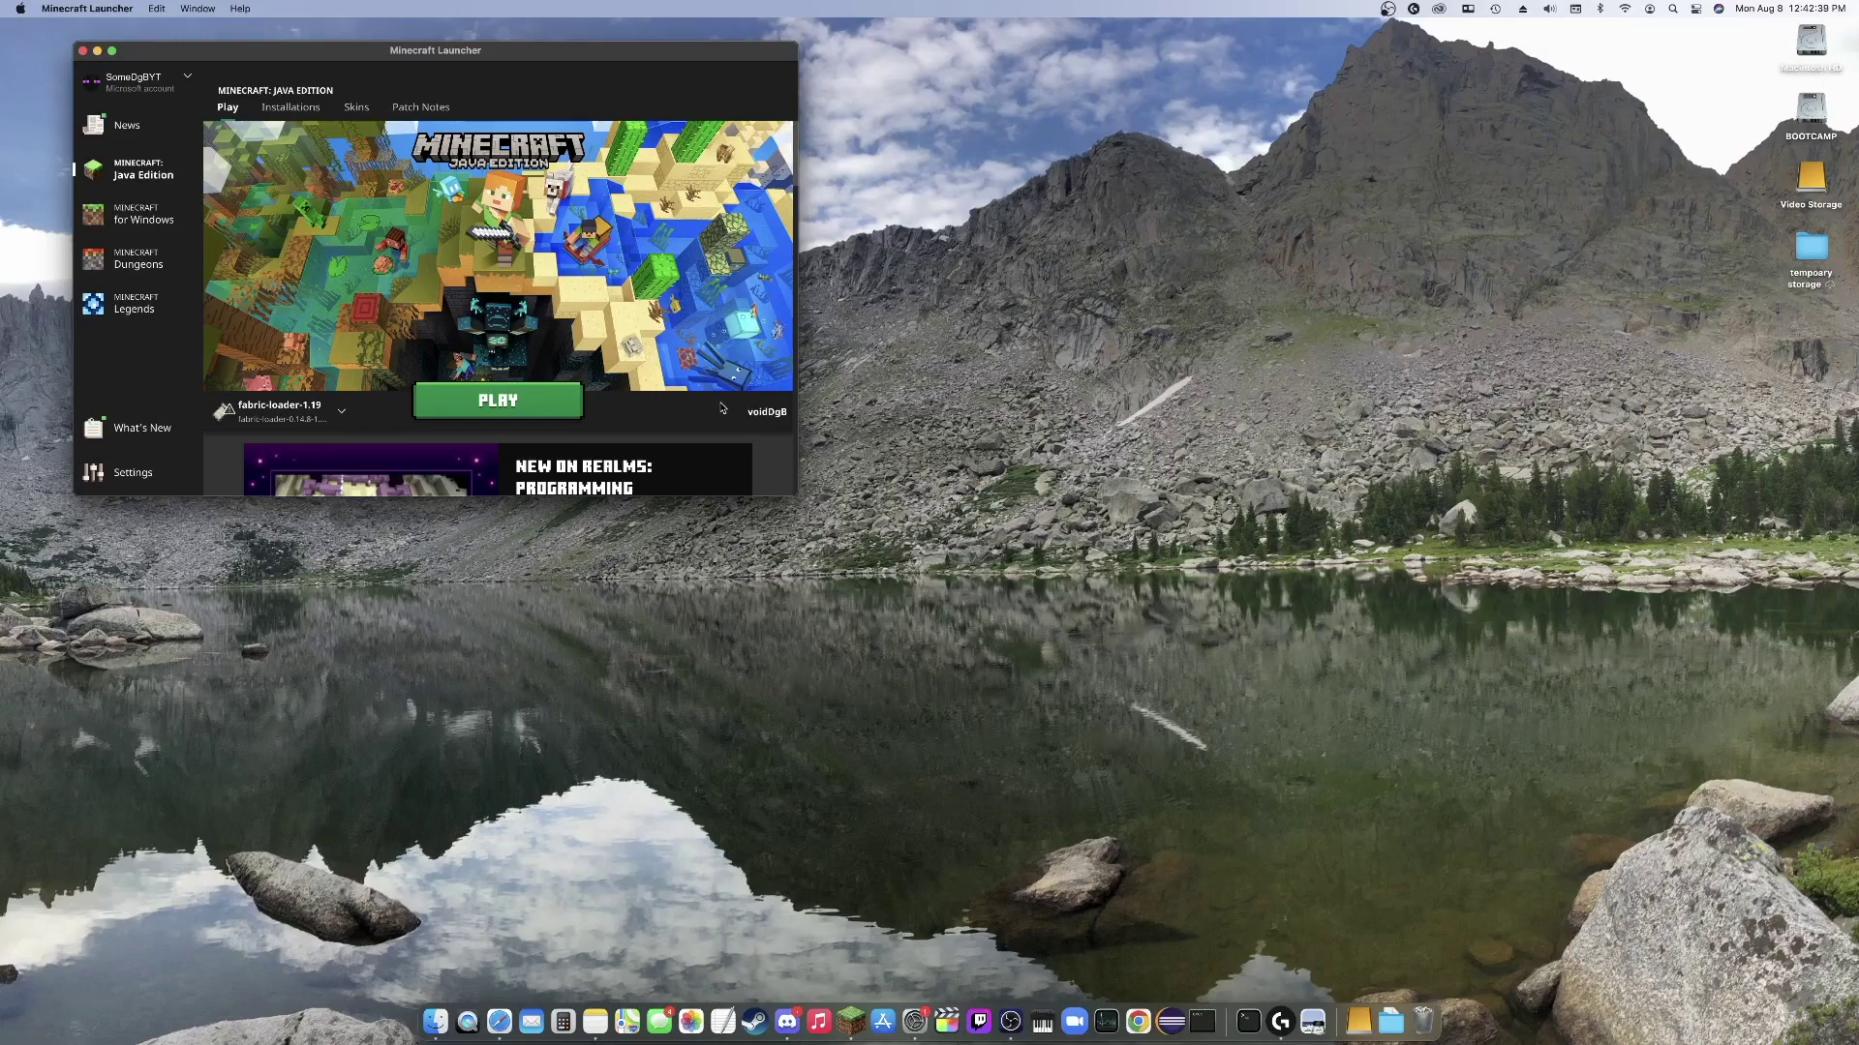
Look through the available Java Edition installations and choose fabric-loader-1.19
click(280, 412)
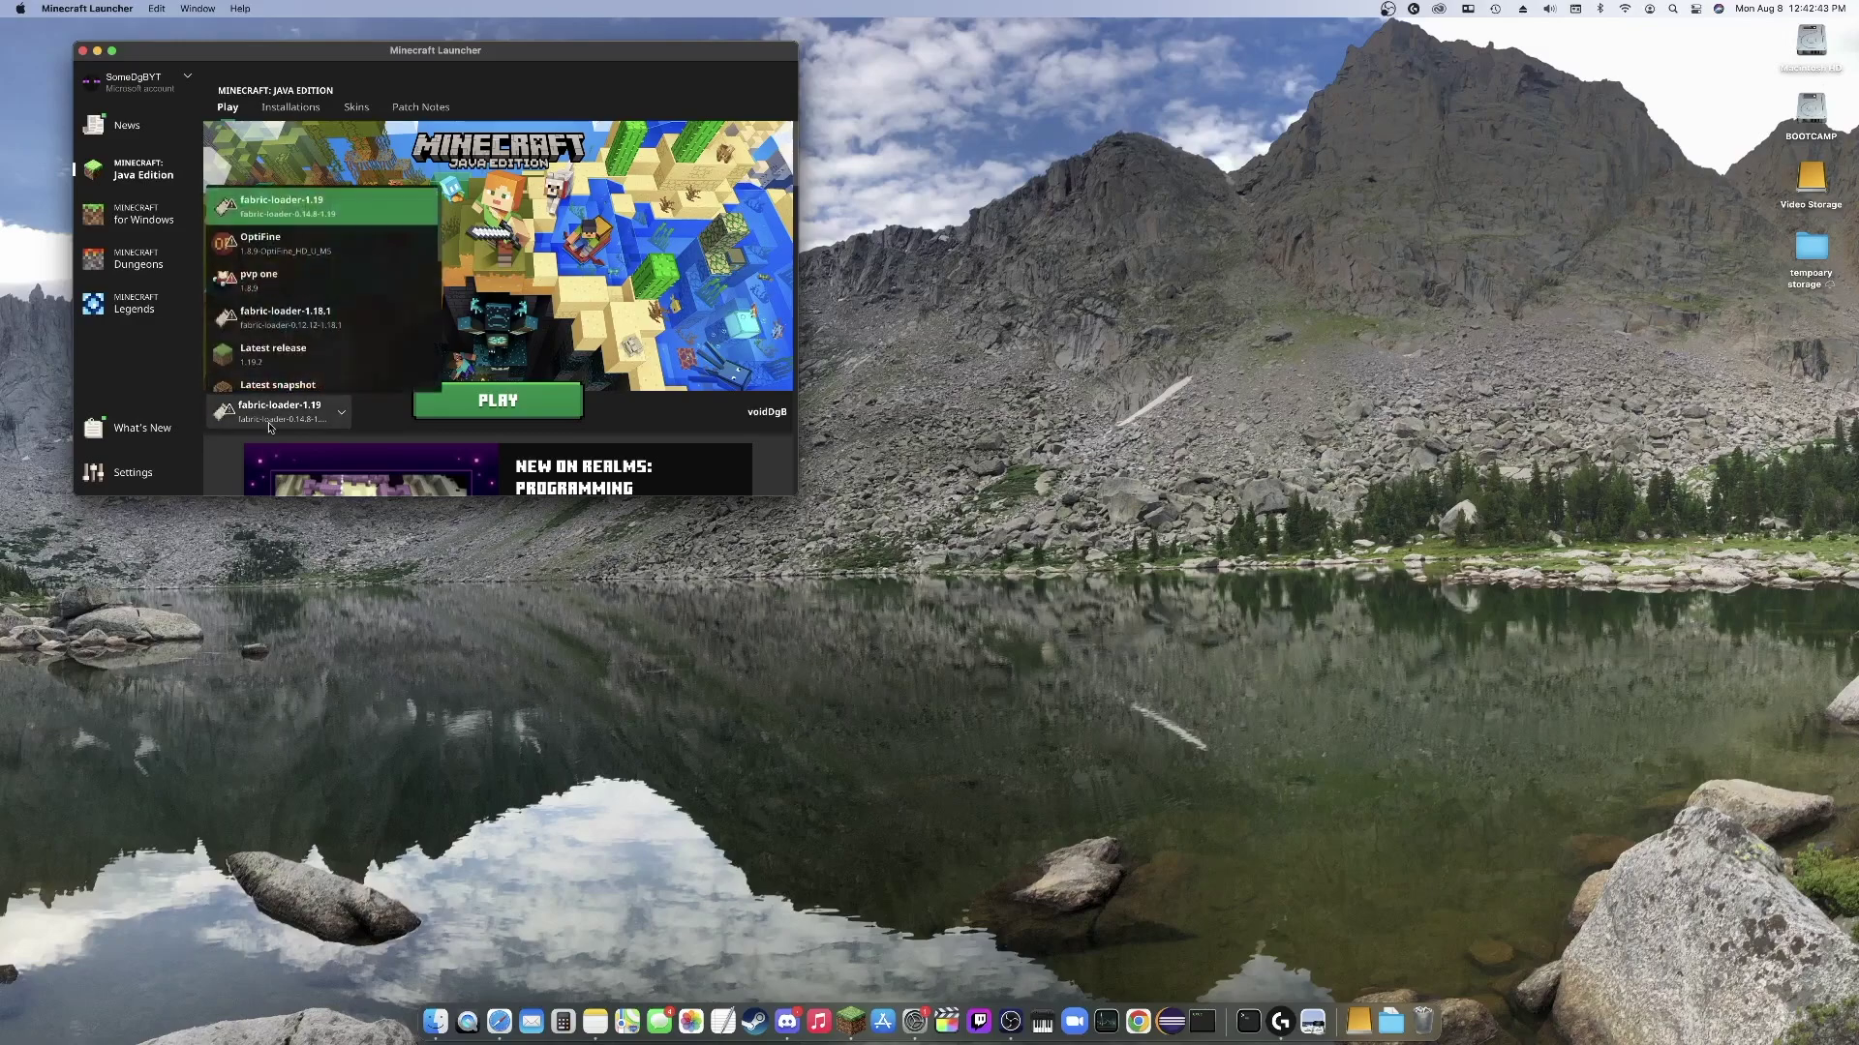
click(310, 191)
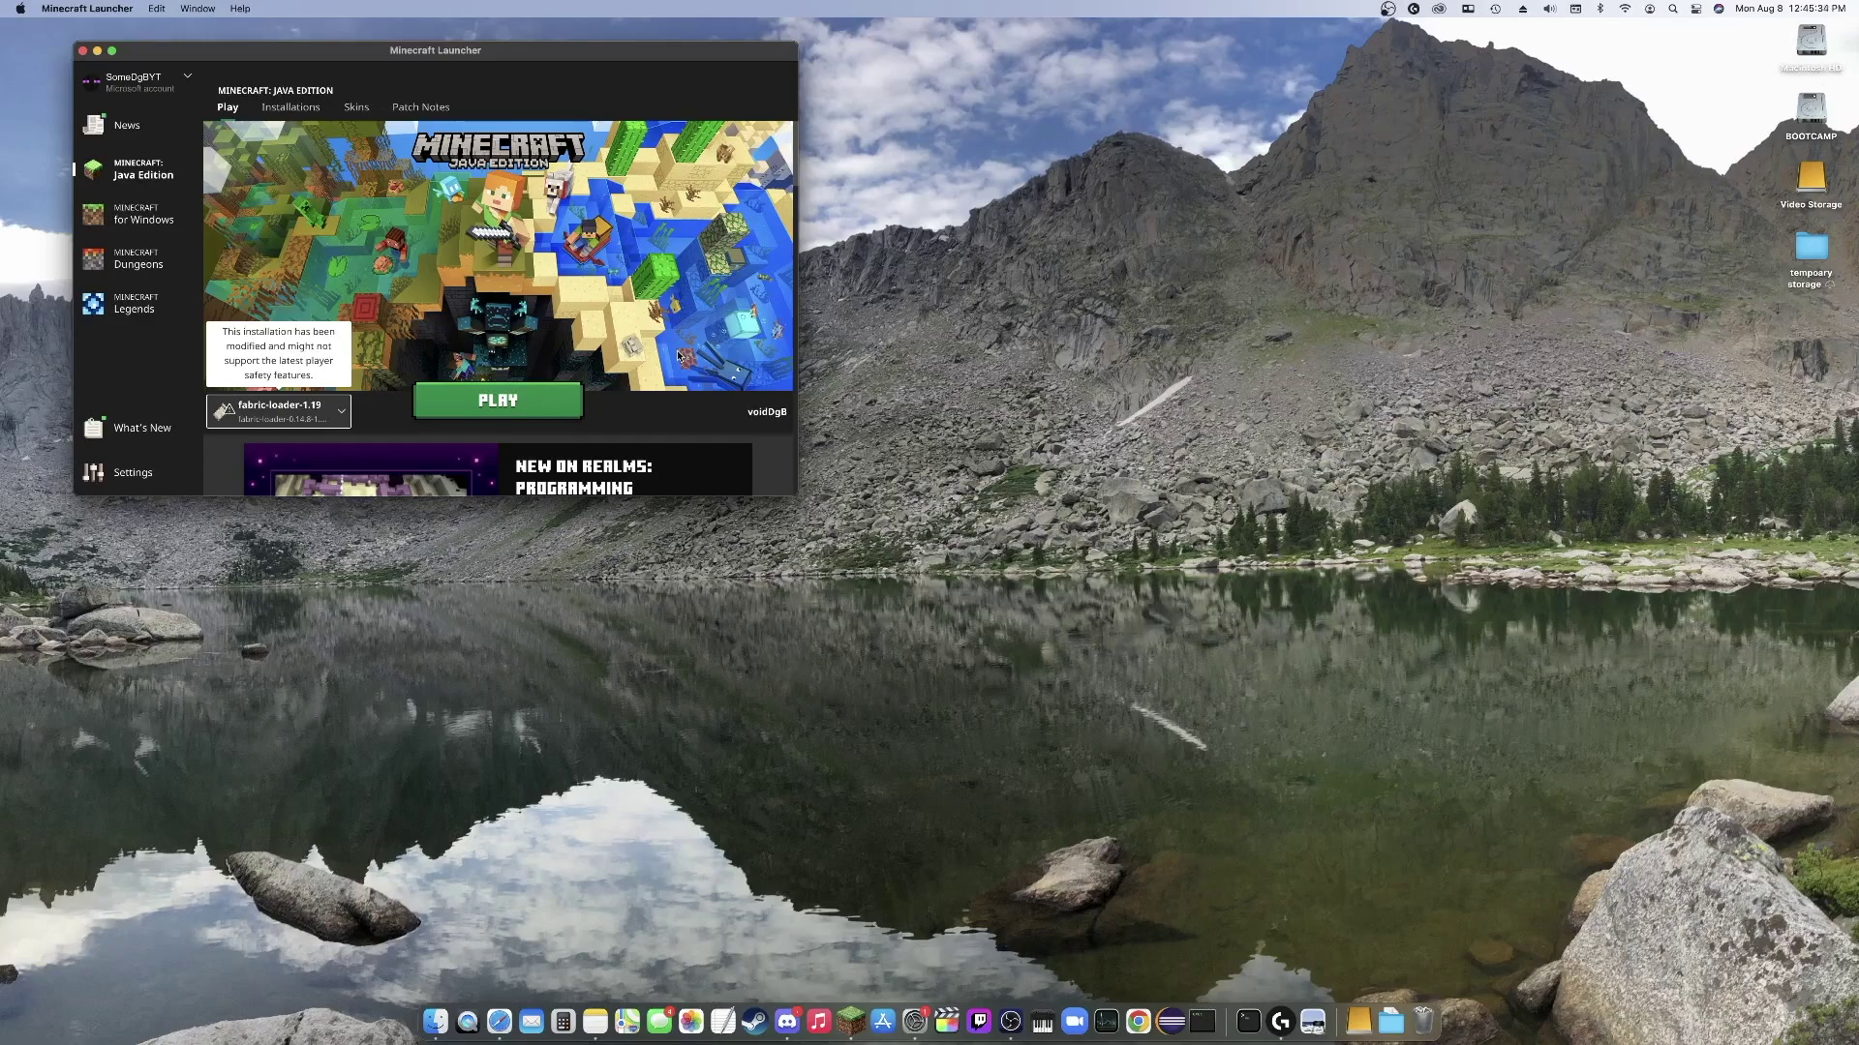
click(1139, 1021)
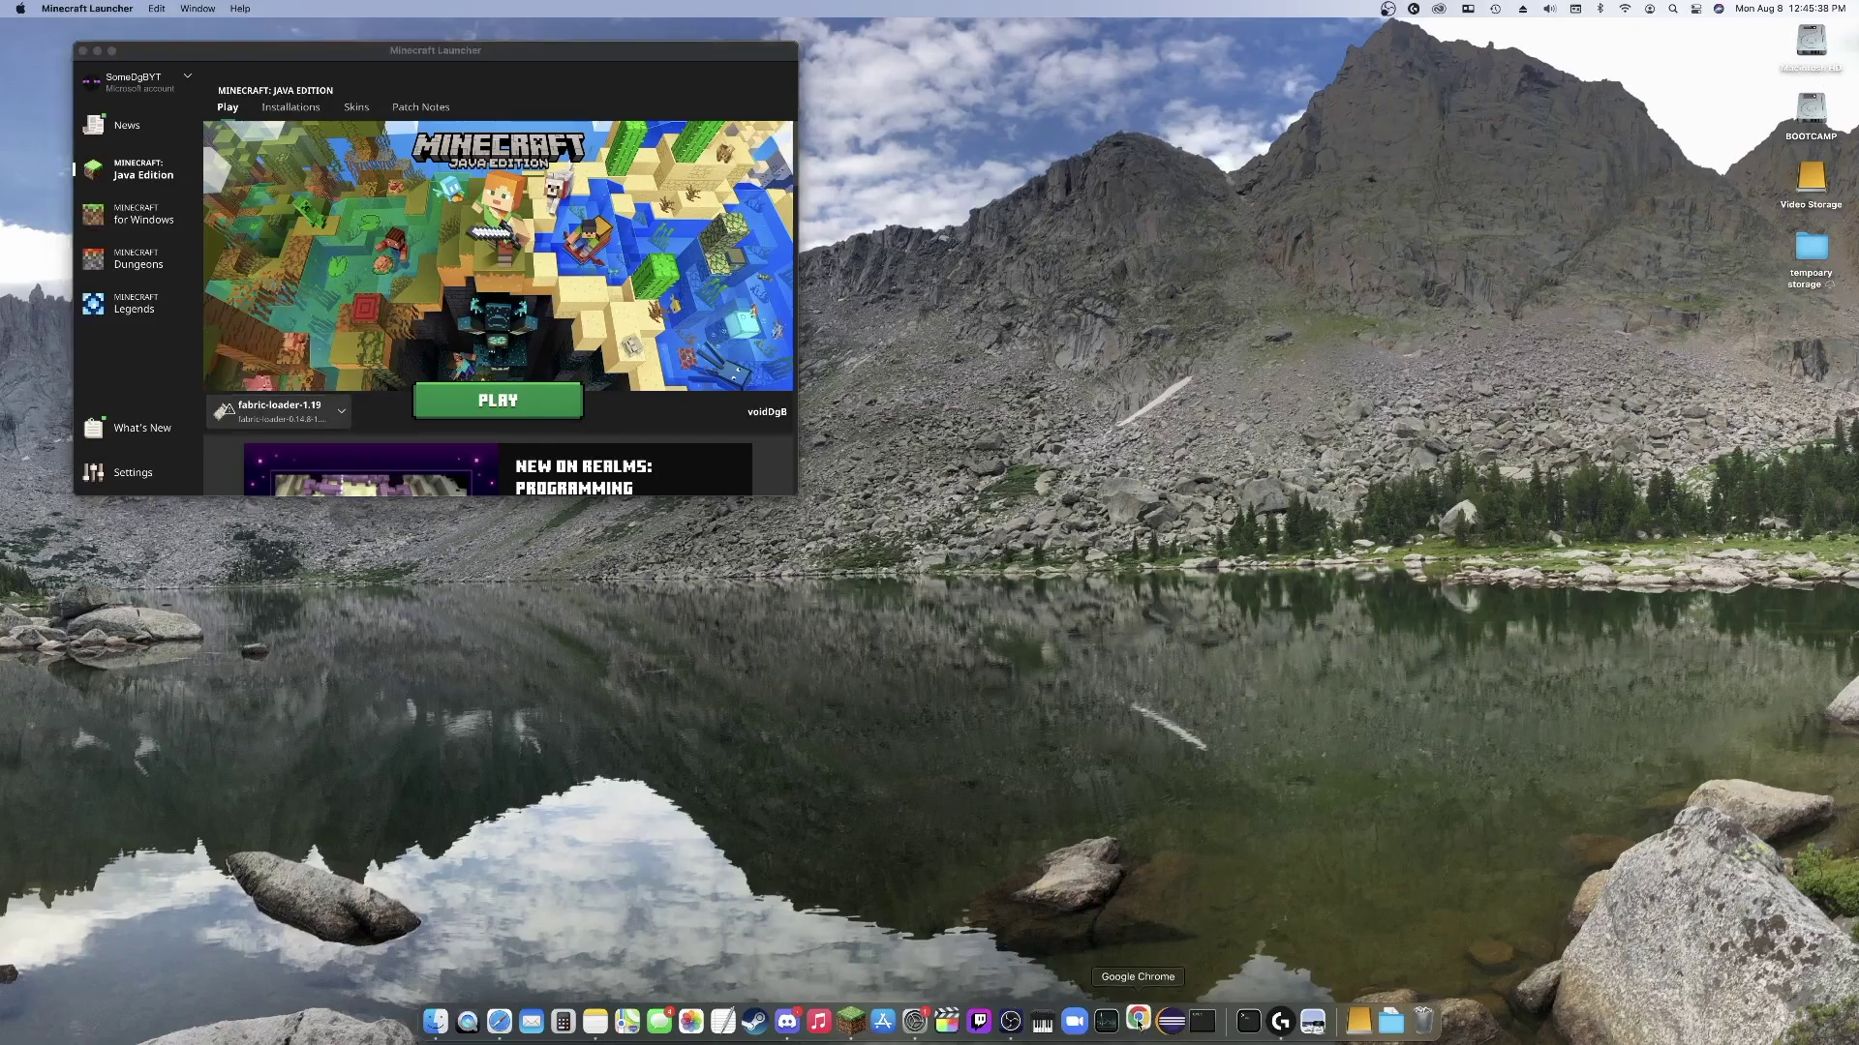
text(https://fabricmc.net/)
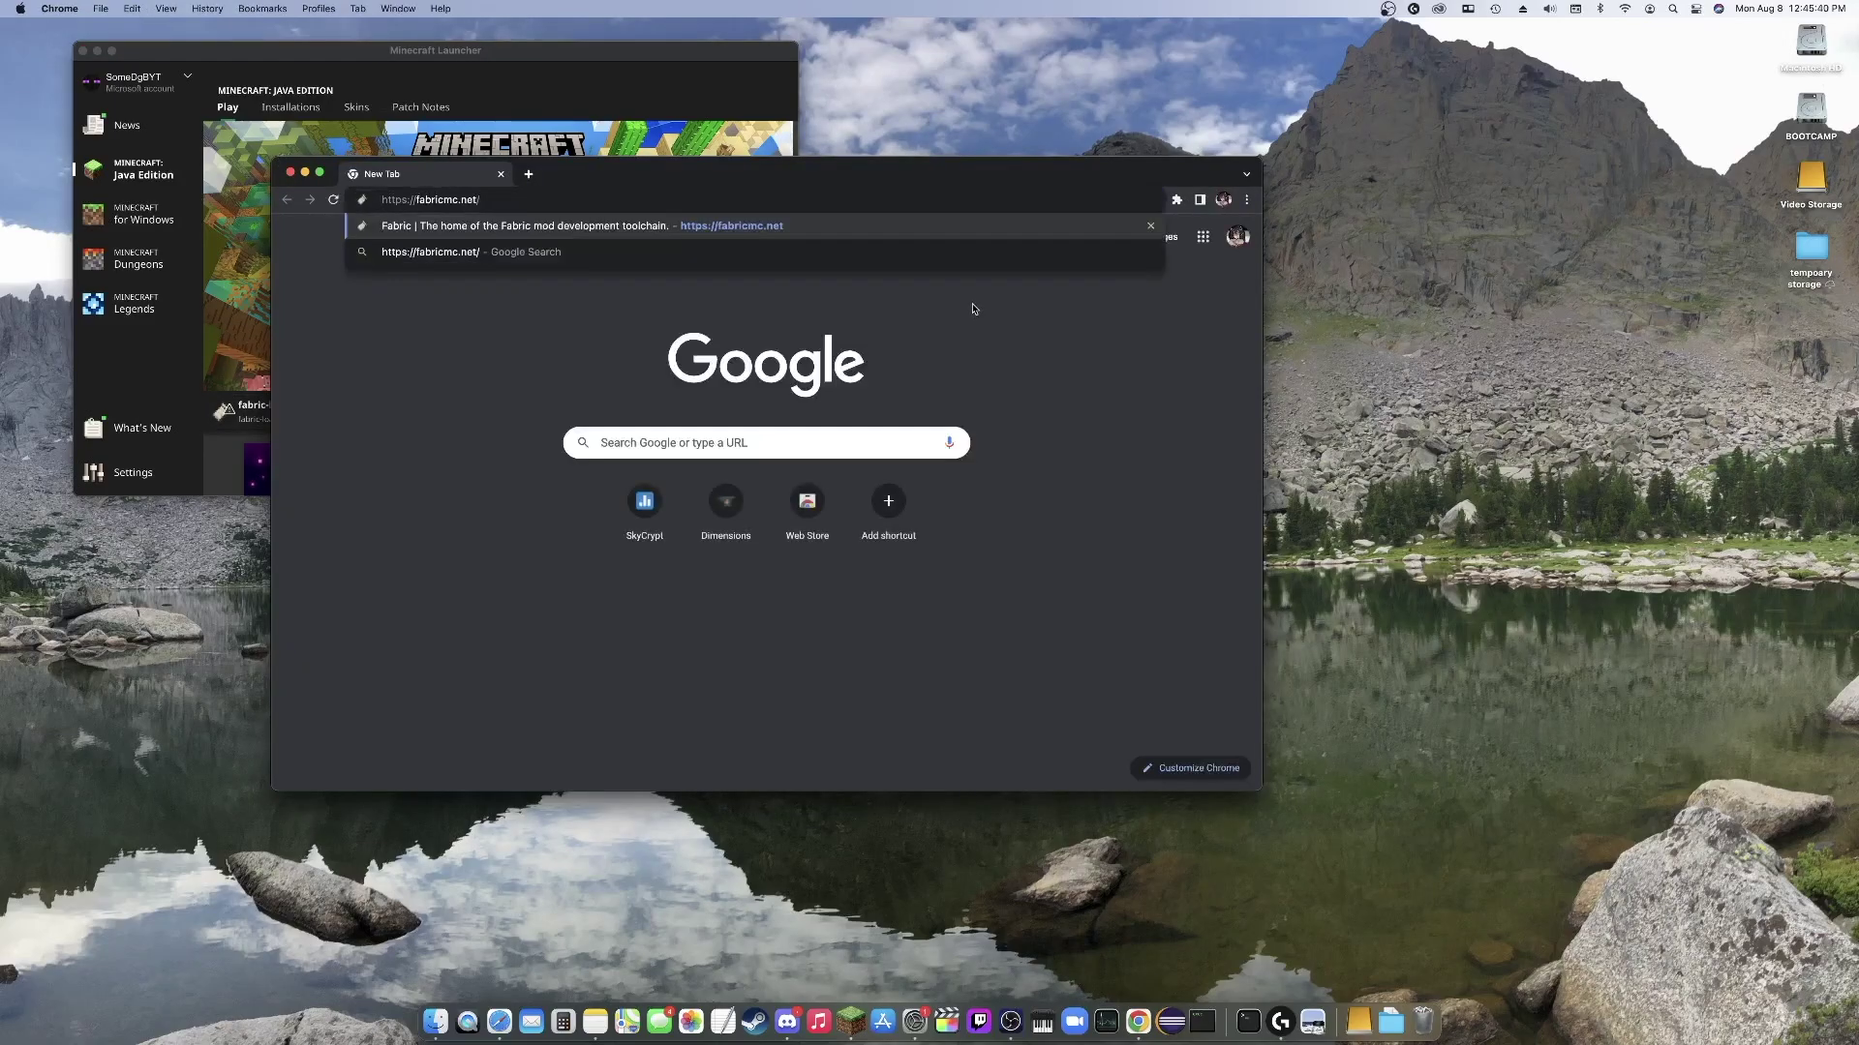
key(Return)
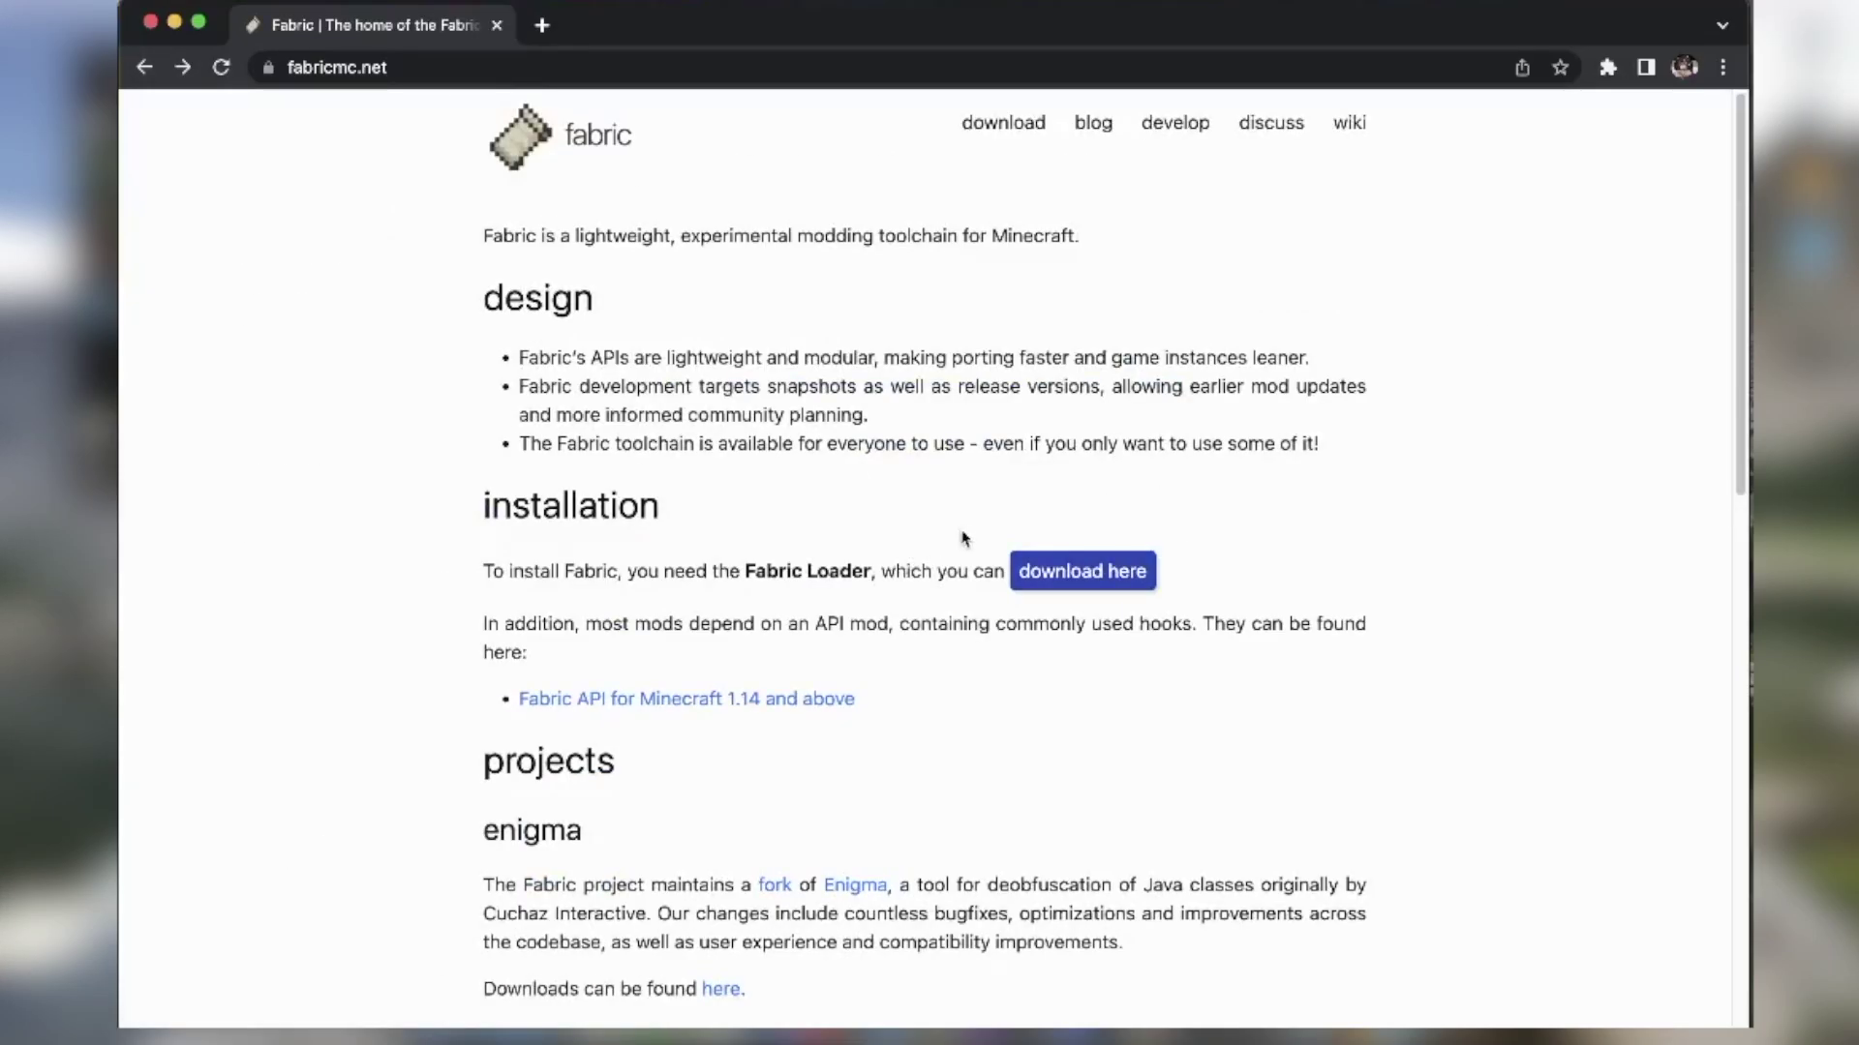
click(1130, 571)
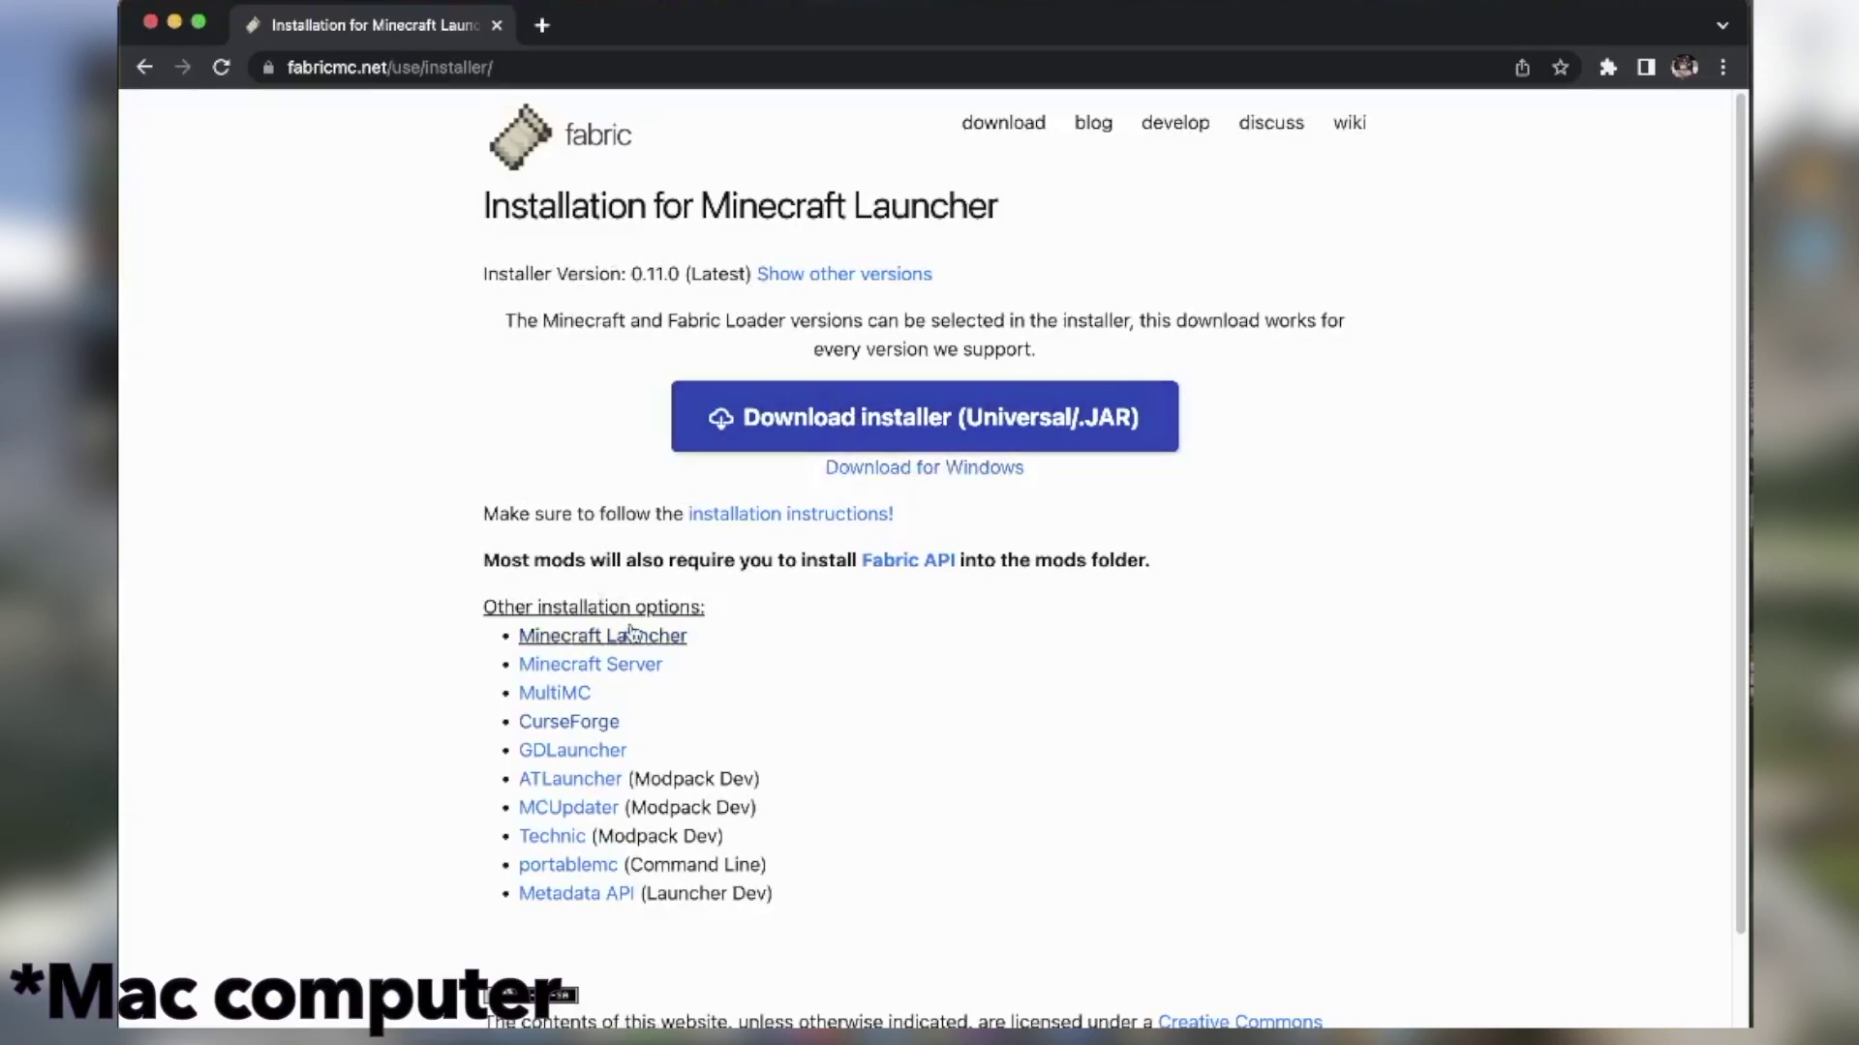
click(905, 418)
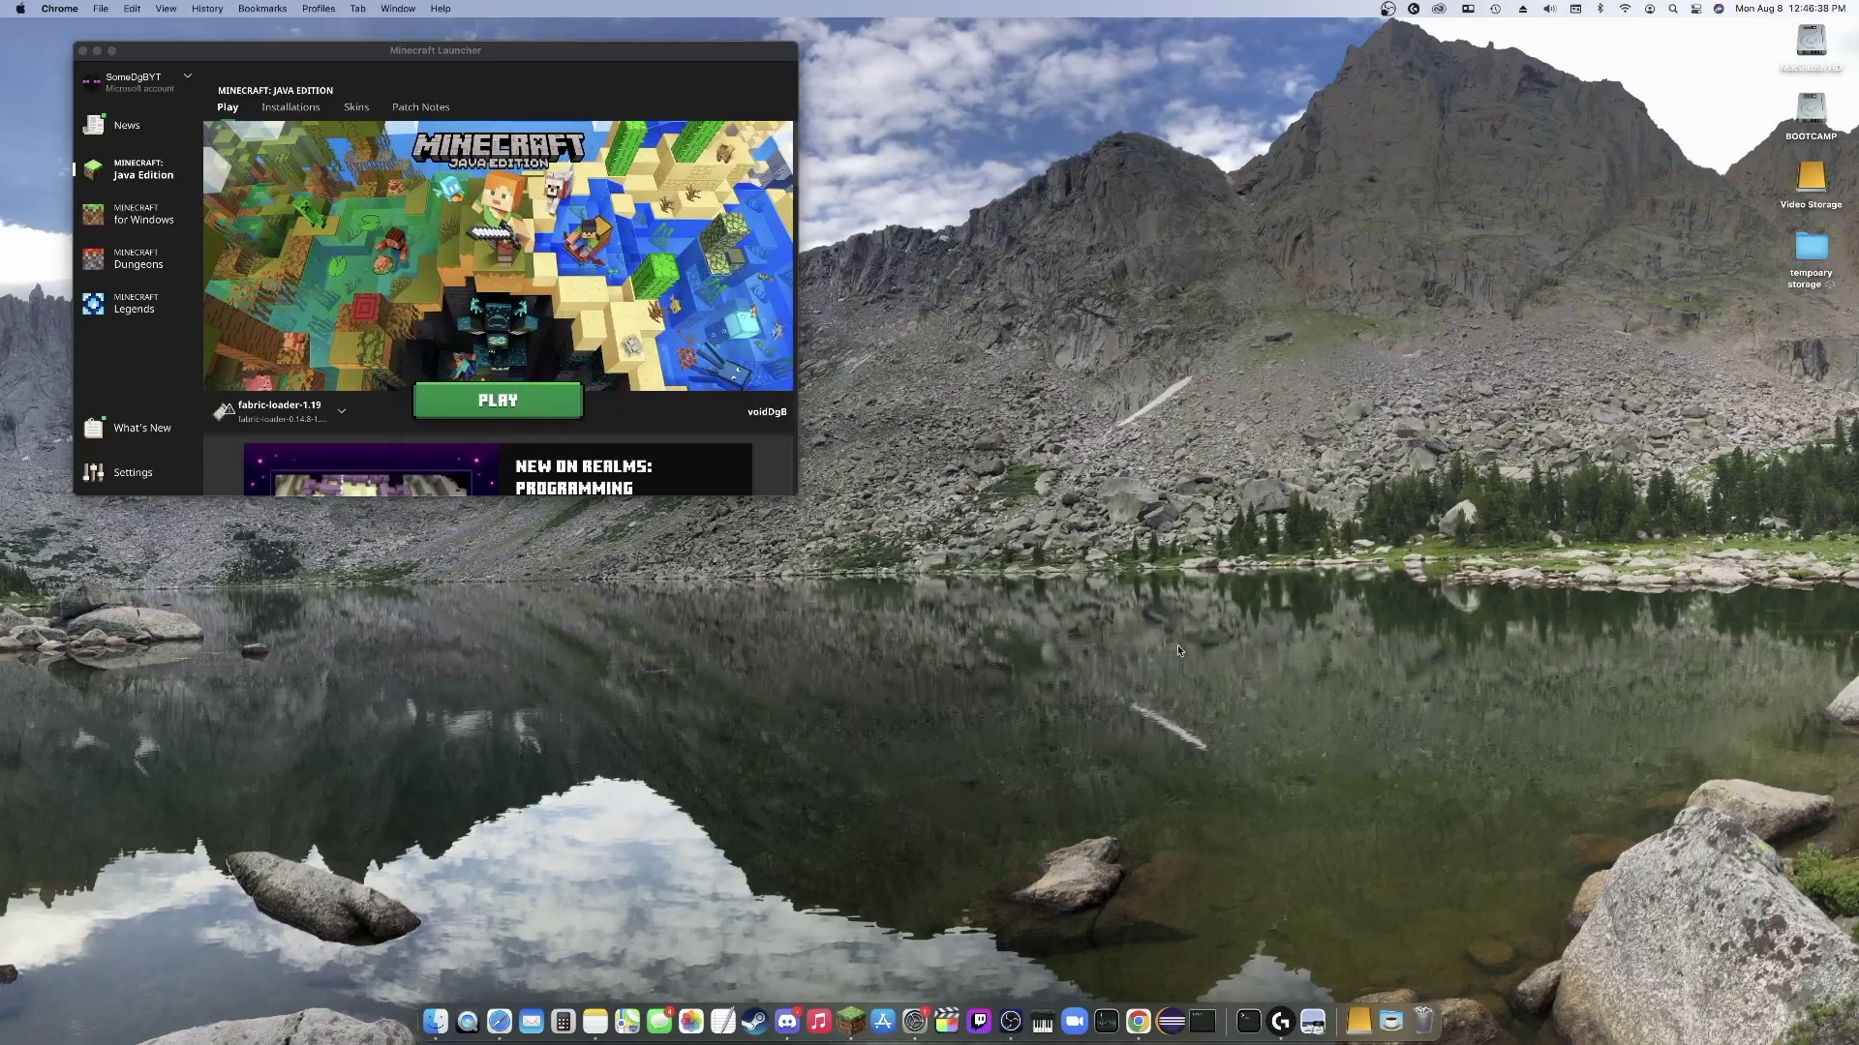
Run the downloaded Fabric installer .jar from the Downloads folder and close the Minecraft Launcher
click(1392, 1023)
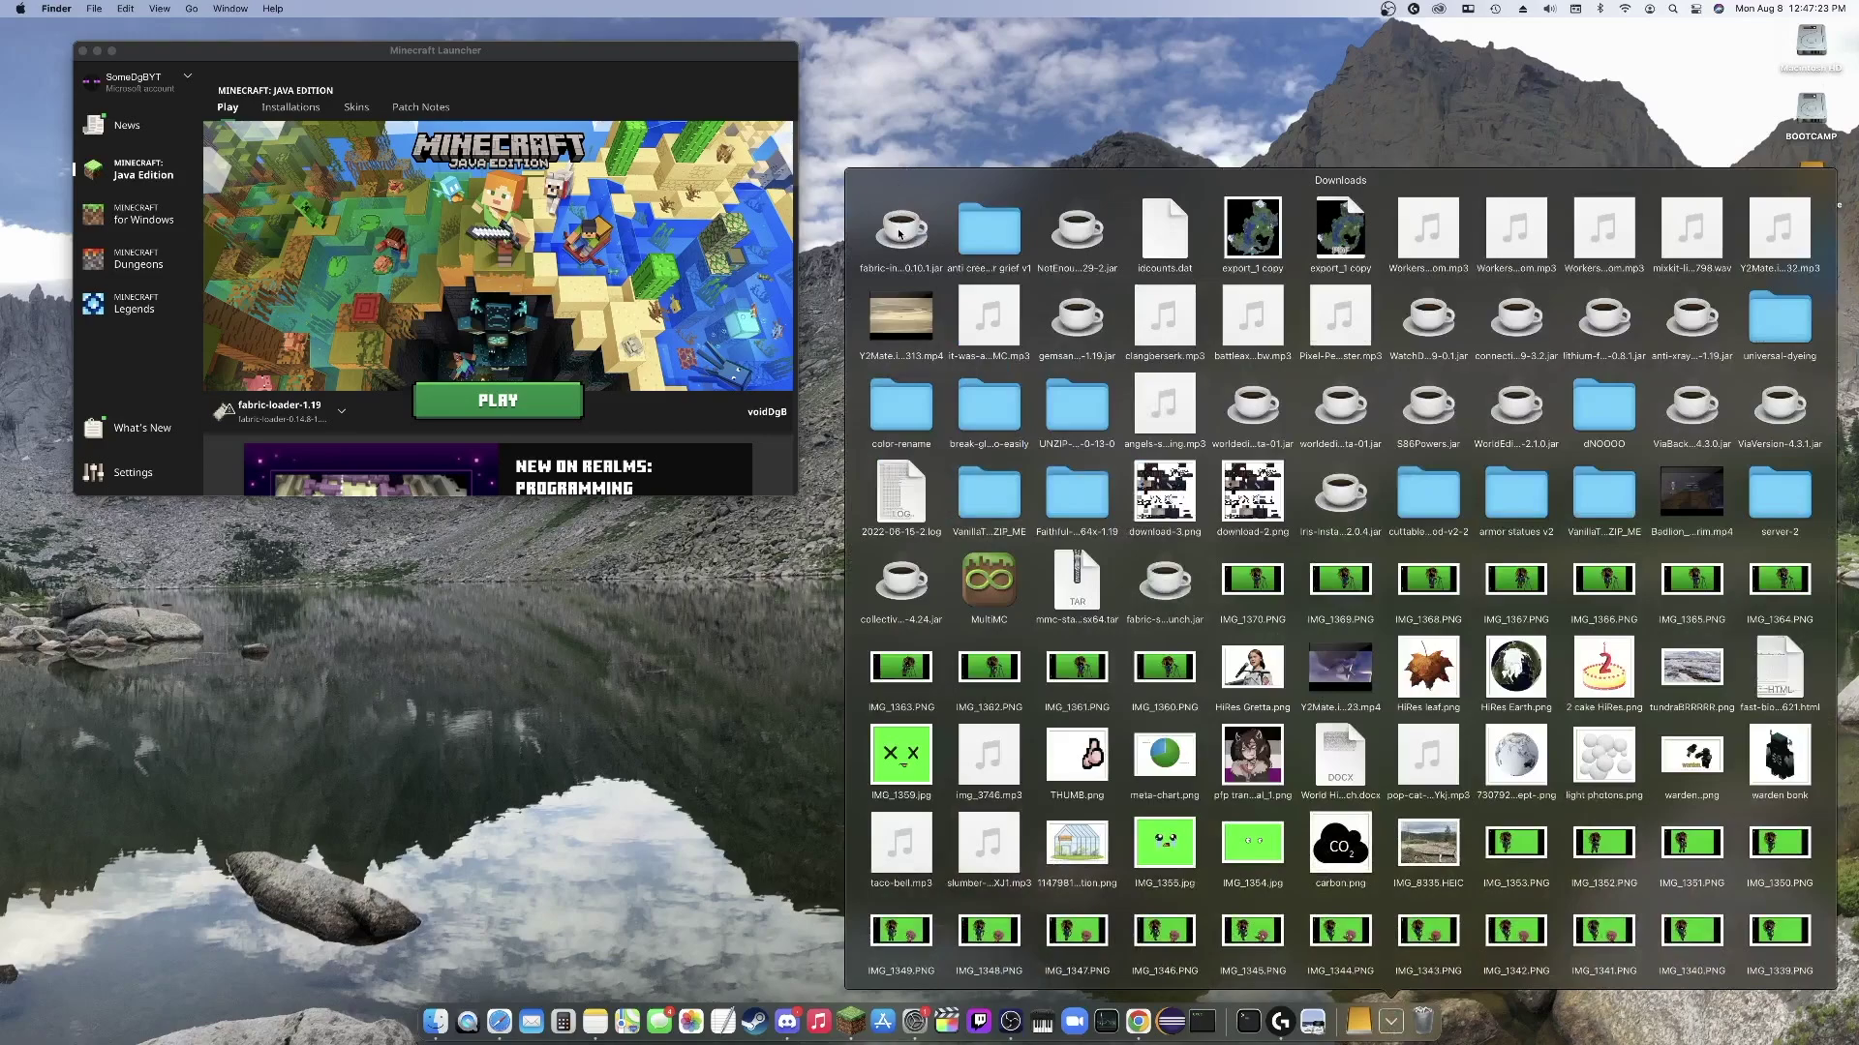
click(899, 233)
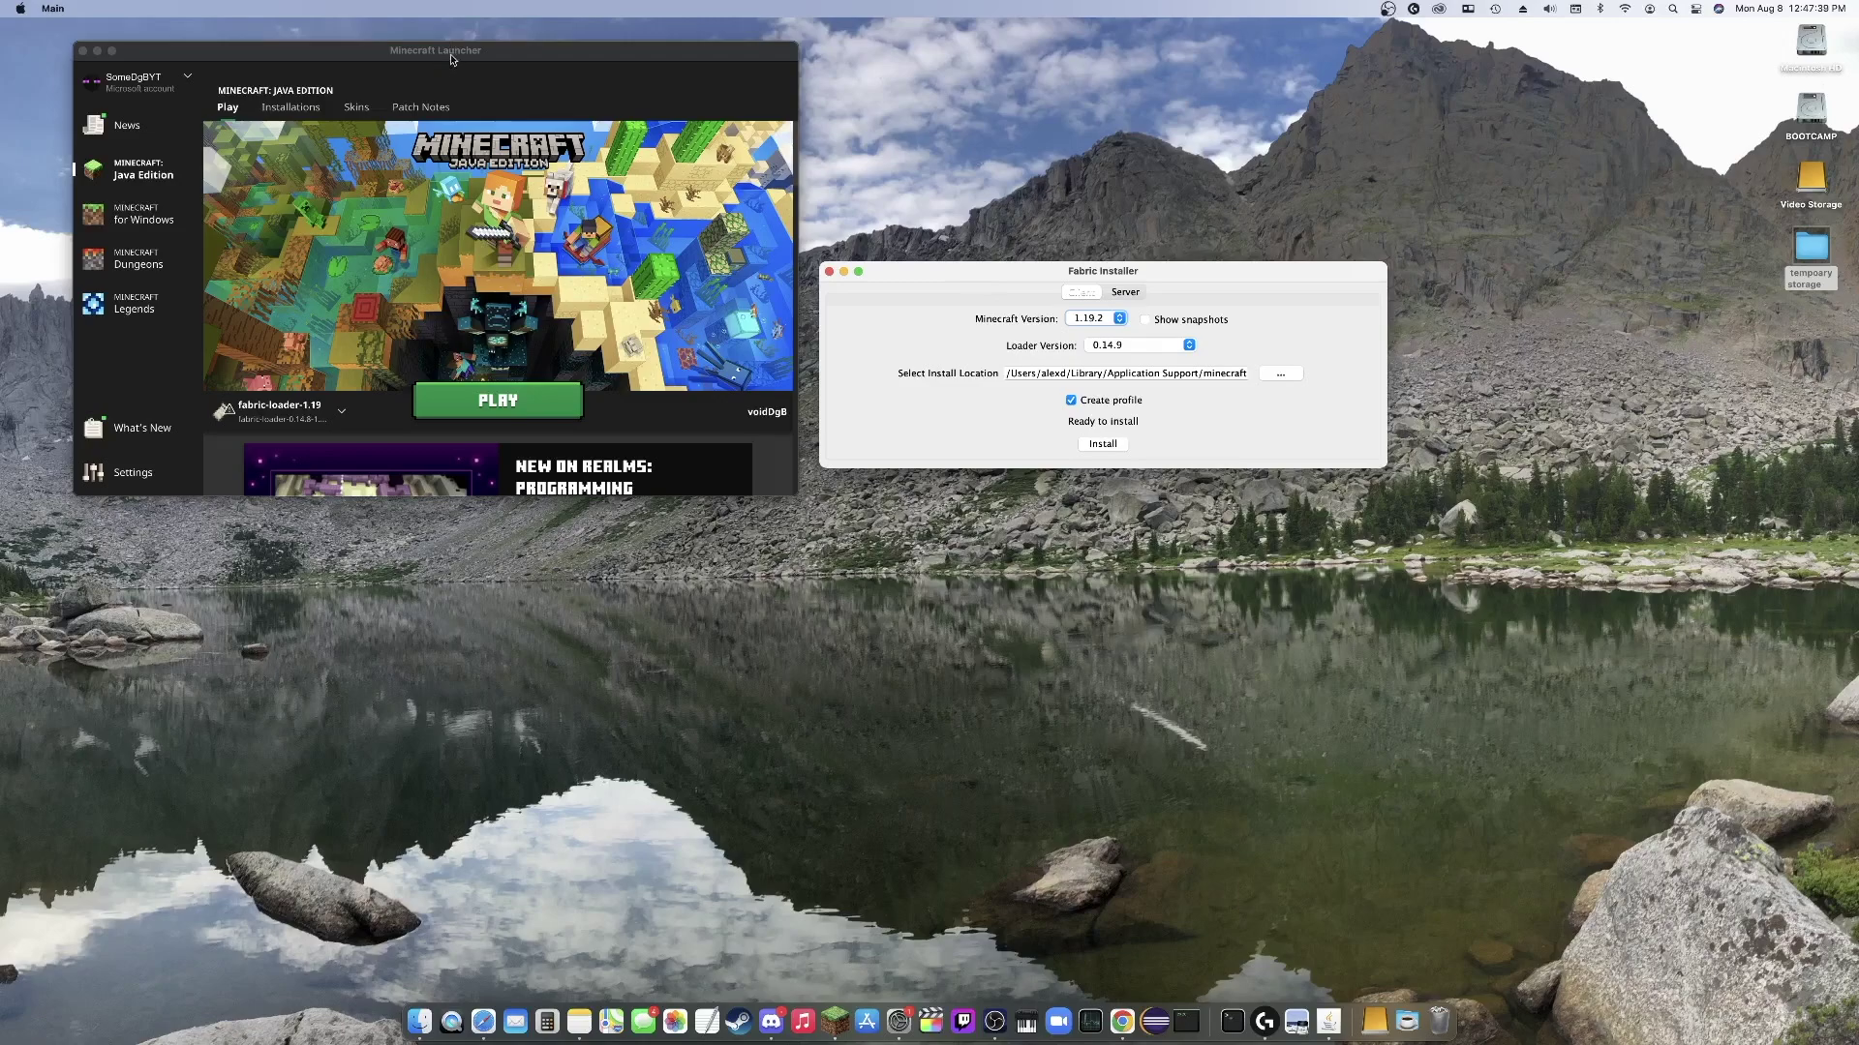
click(83, 51)
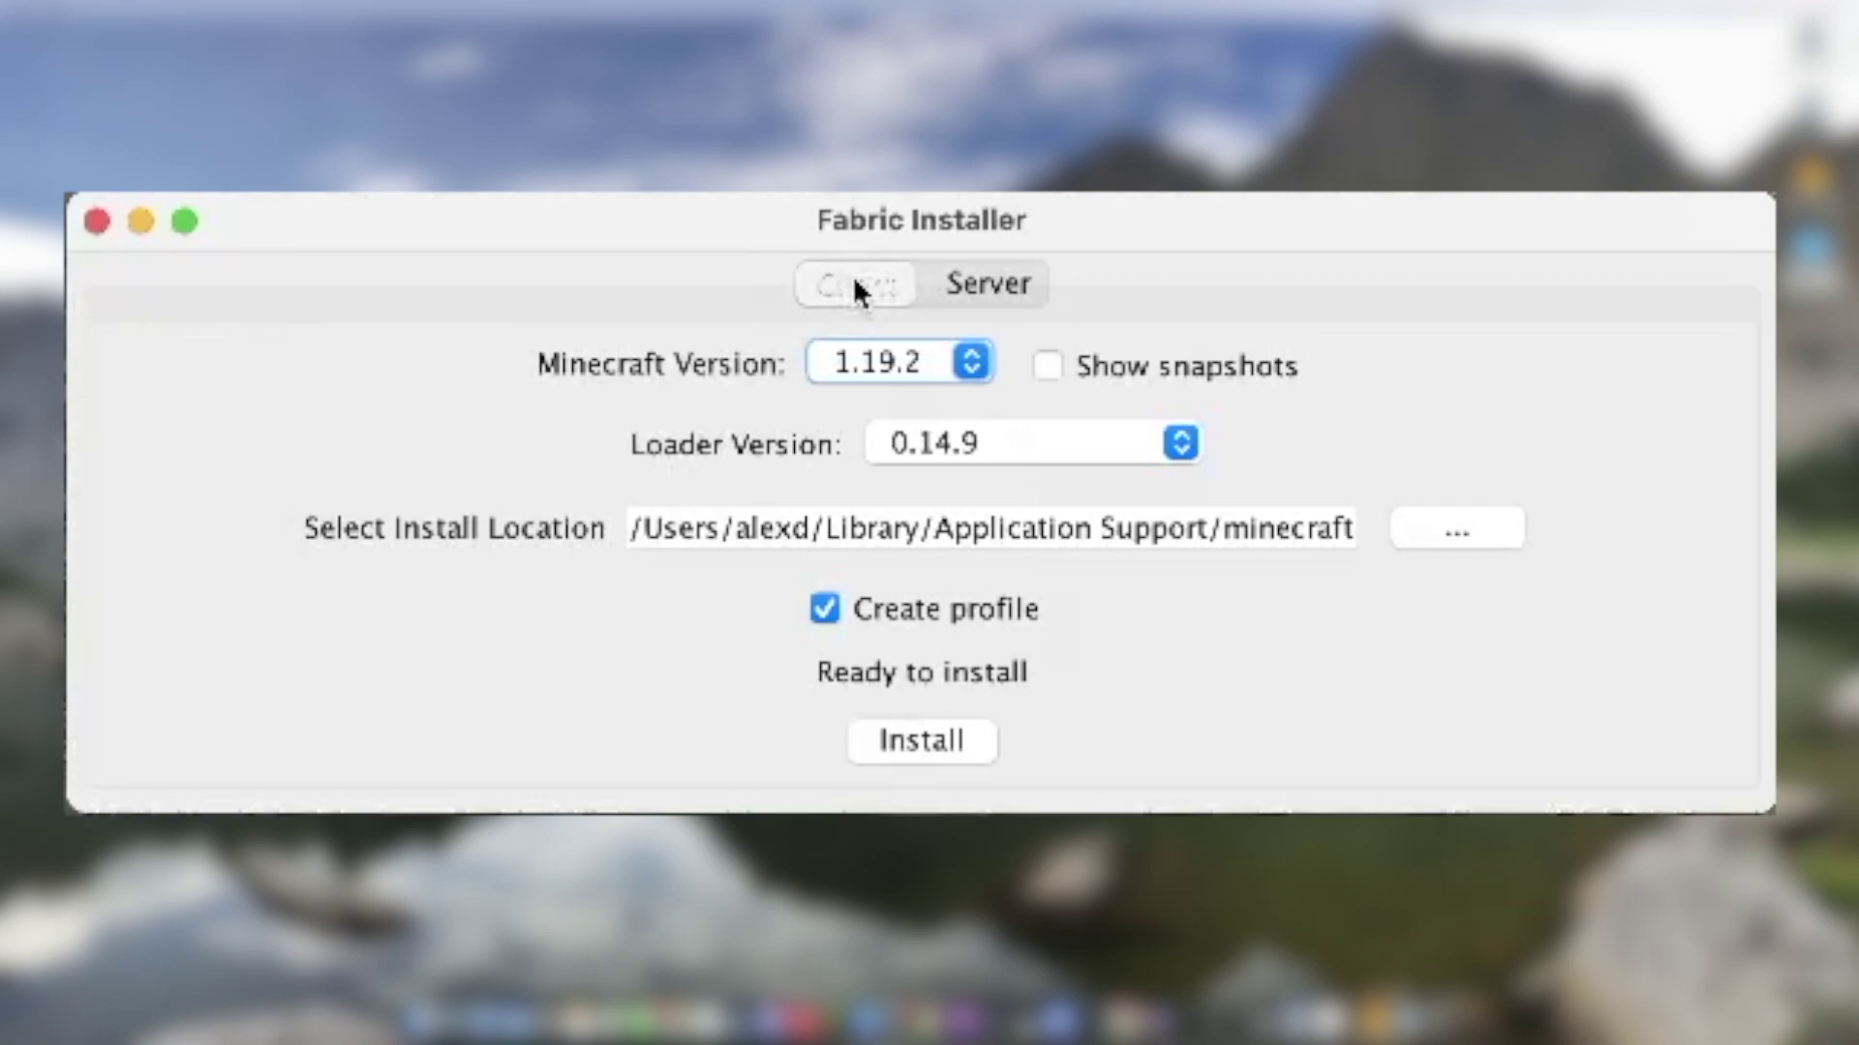
Configure the Fabric Installer for a client installation with loader version 0.14.9 and Minecraft version 1.19.2
click(958, 281)
click(865, 292)
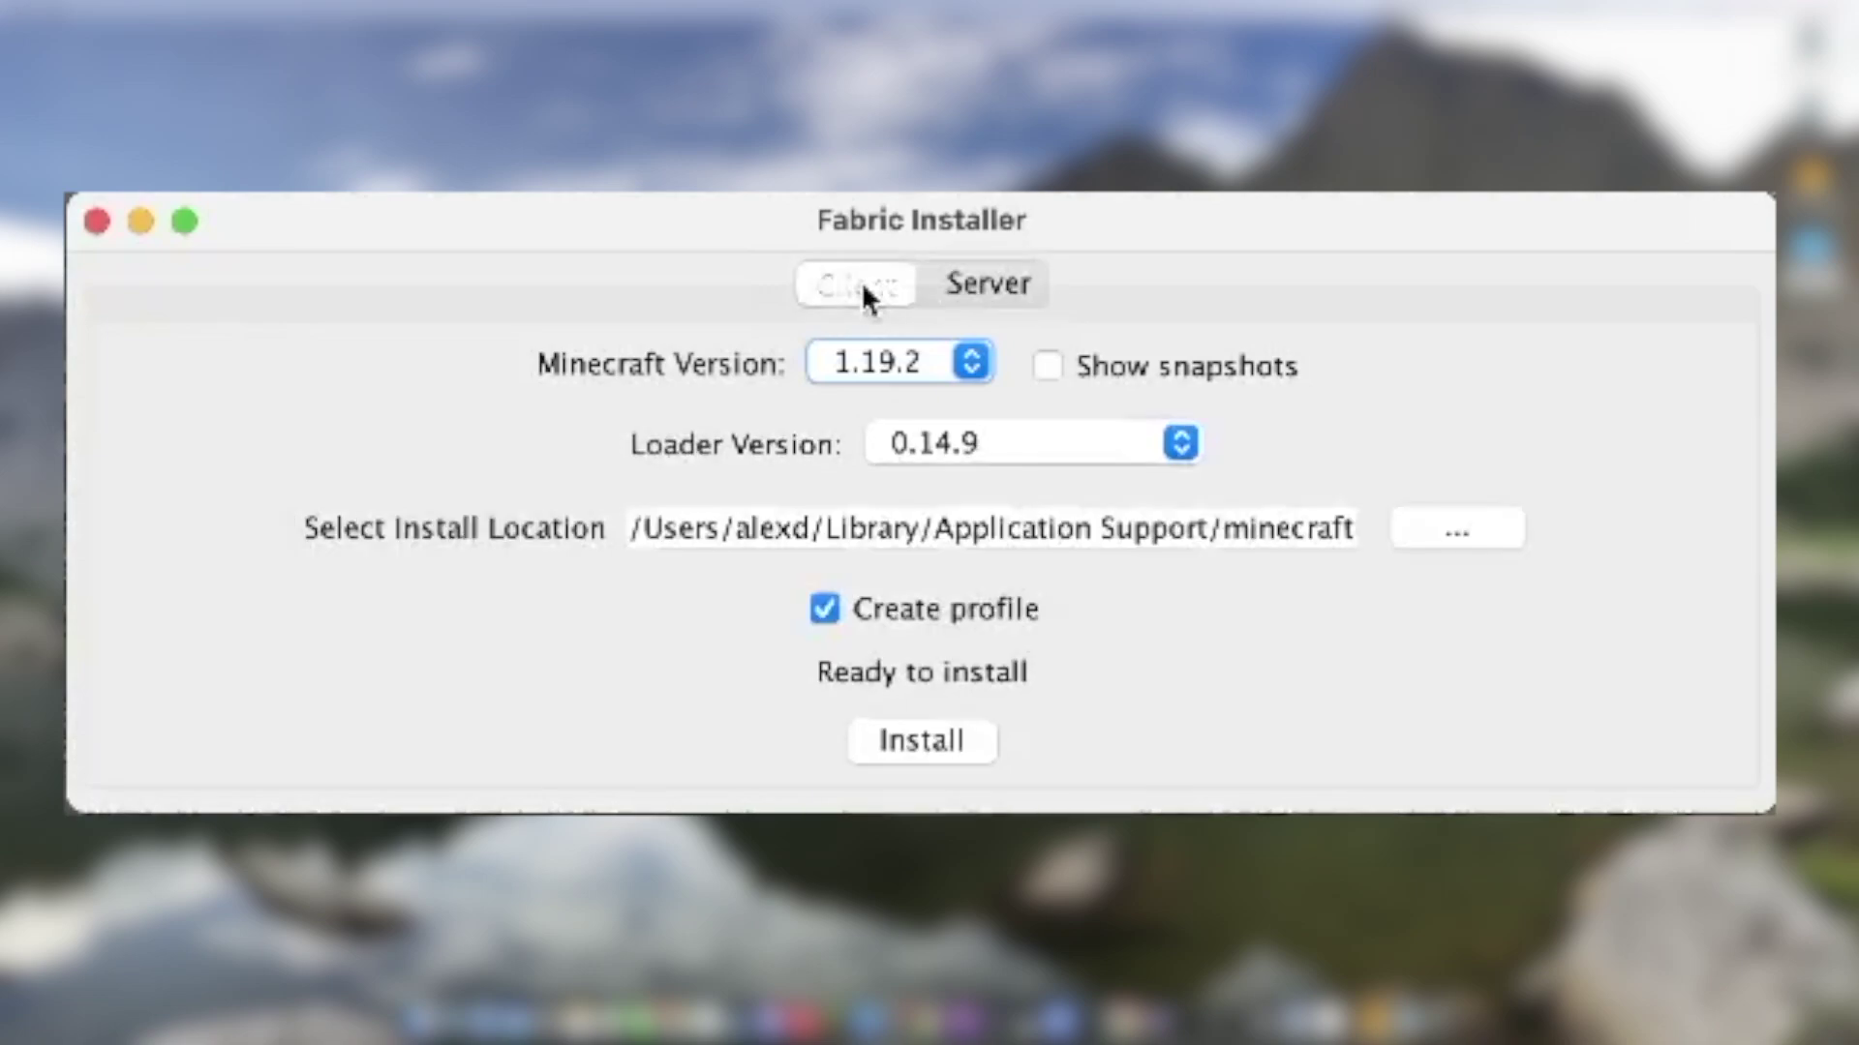
click(929, 436)
click(996, 489)
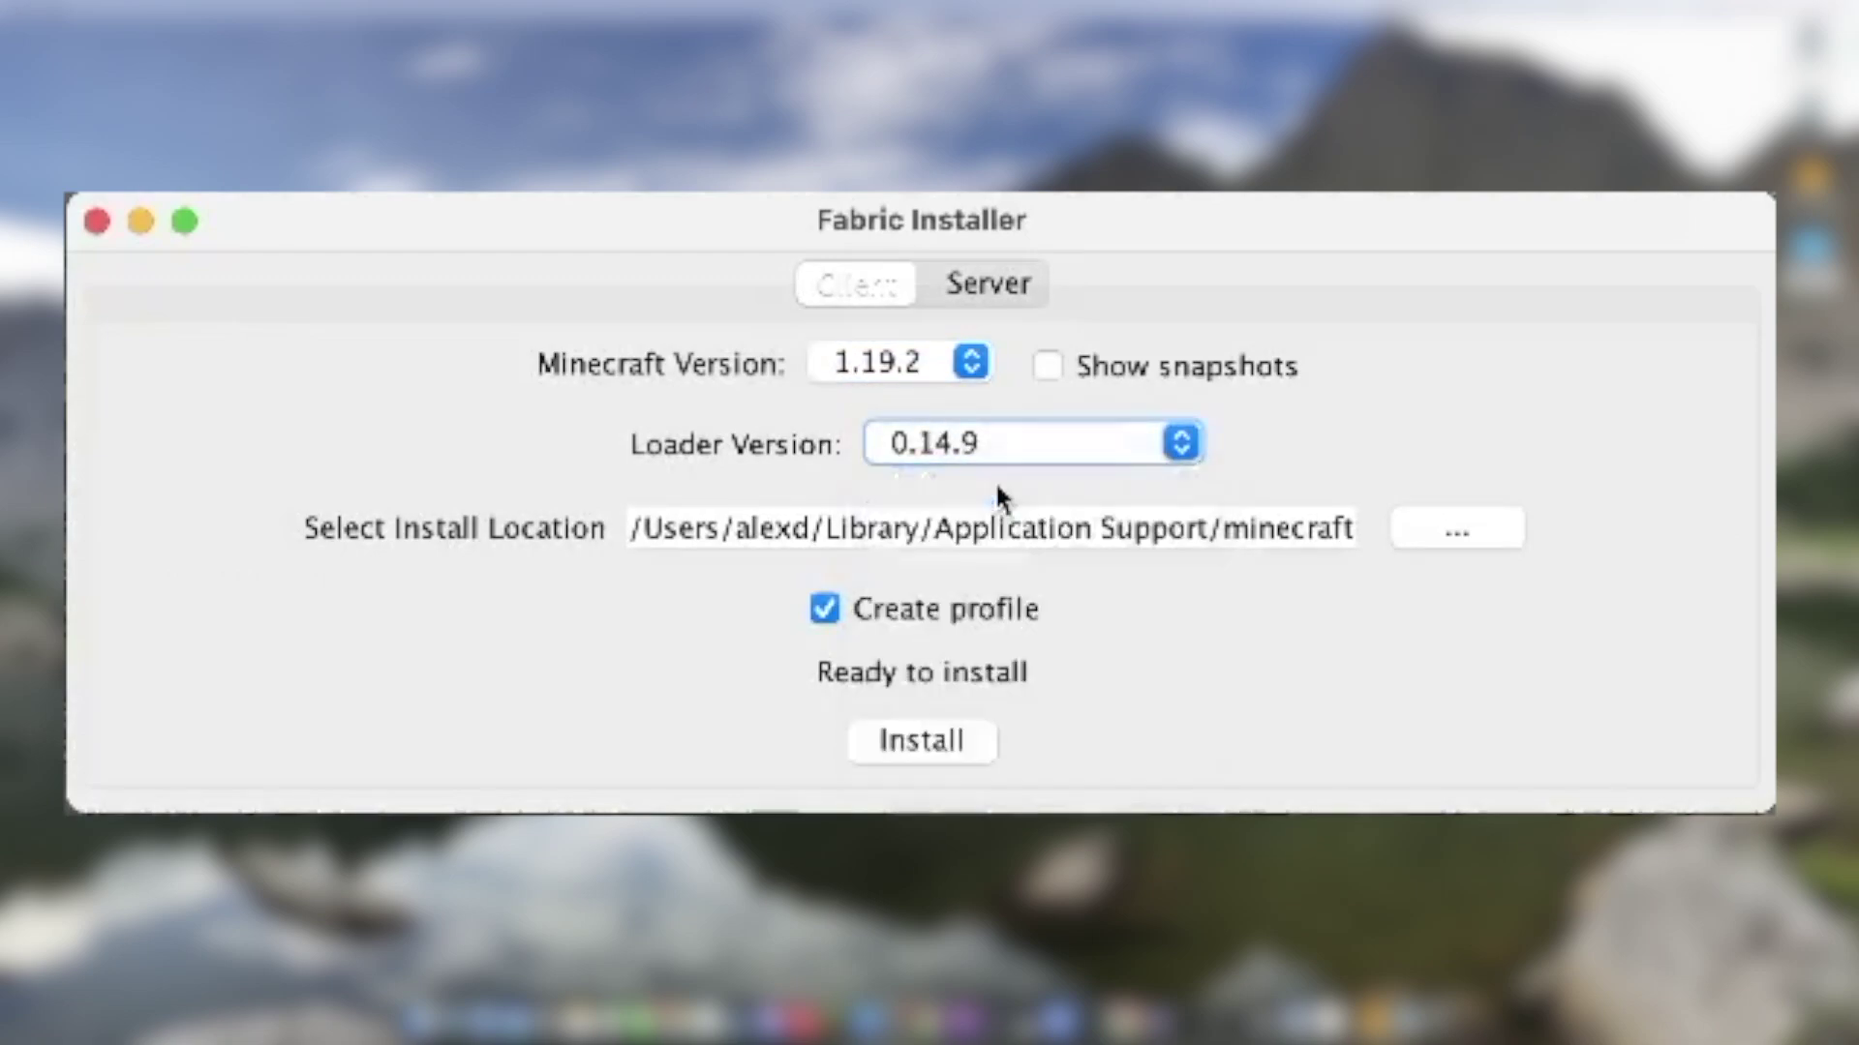
click(895, 360)
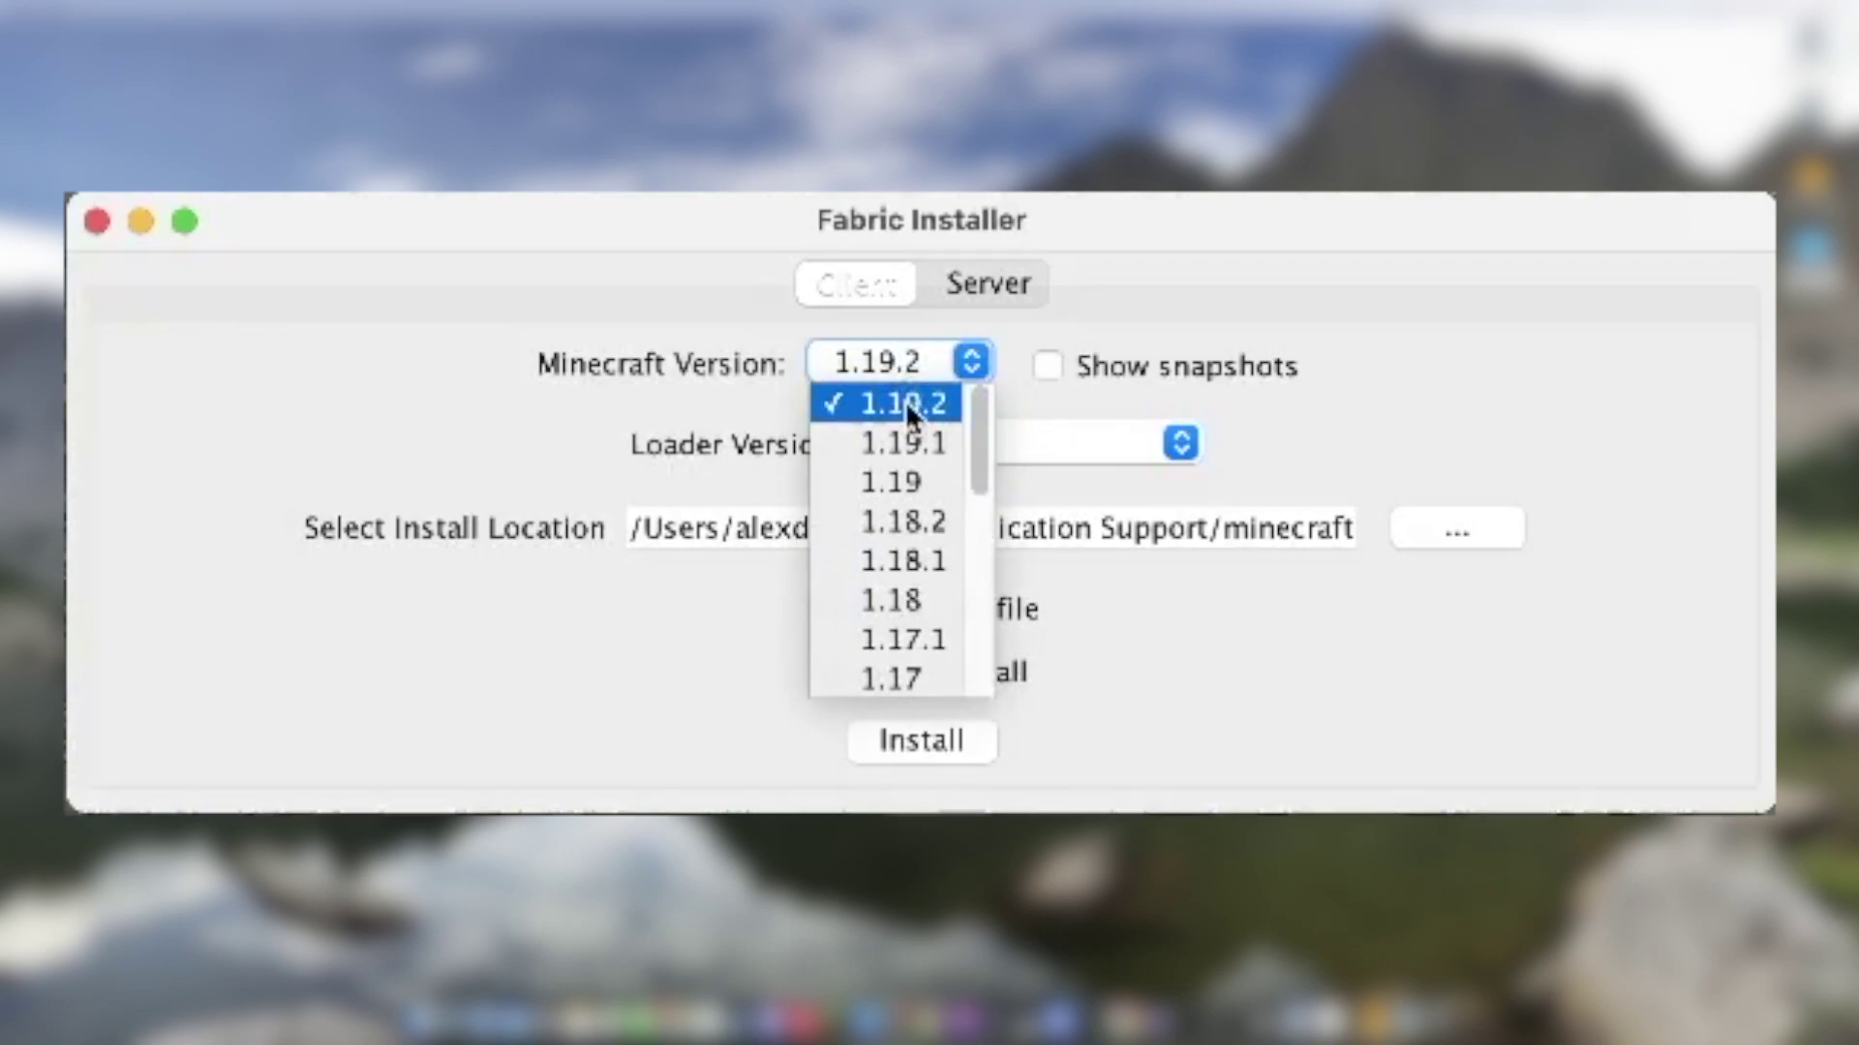
click(904, 401)
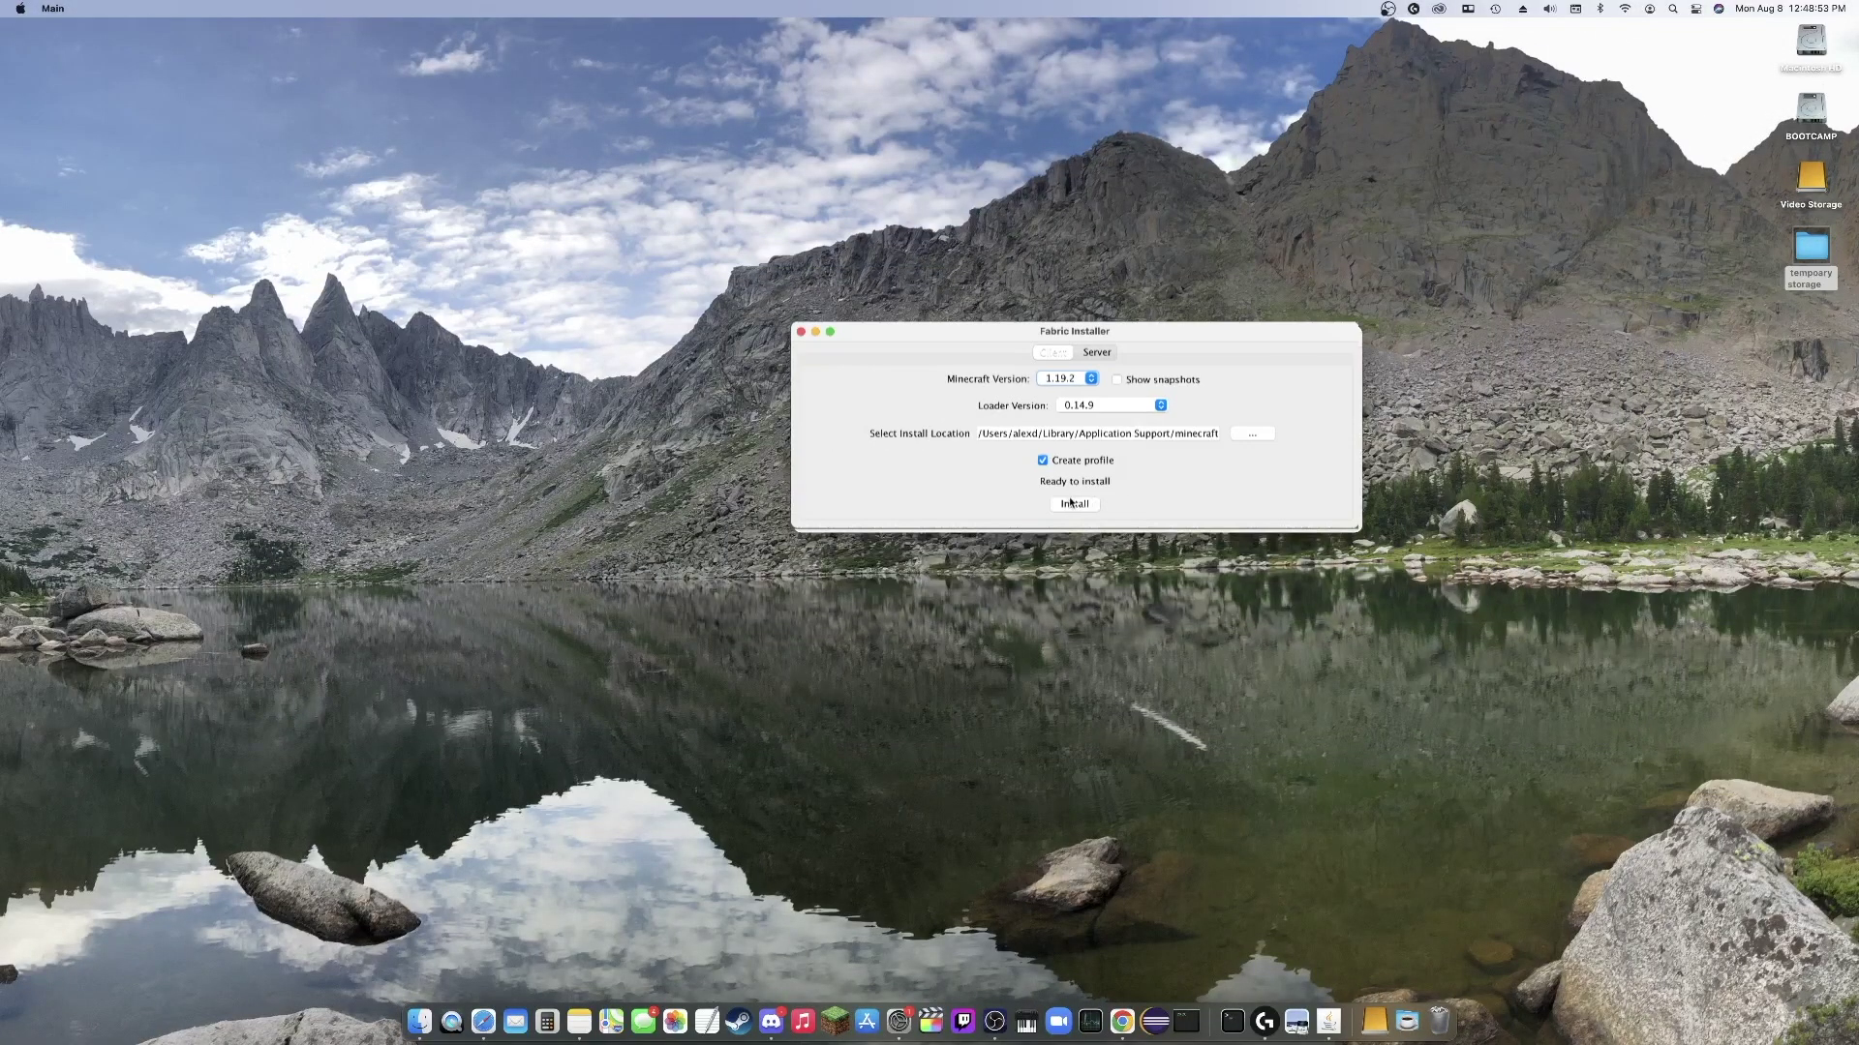
Install the configured Fabric Loader, dismiss the completion dialog and close the installer
click(1073, 506)
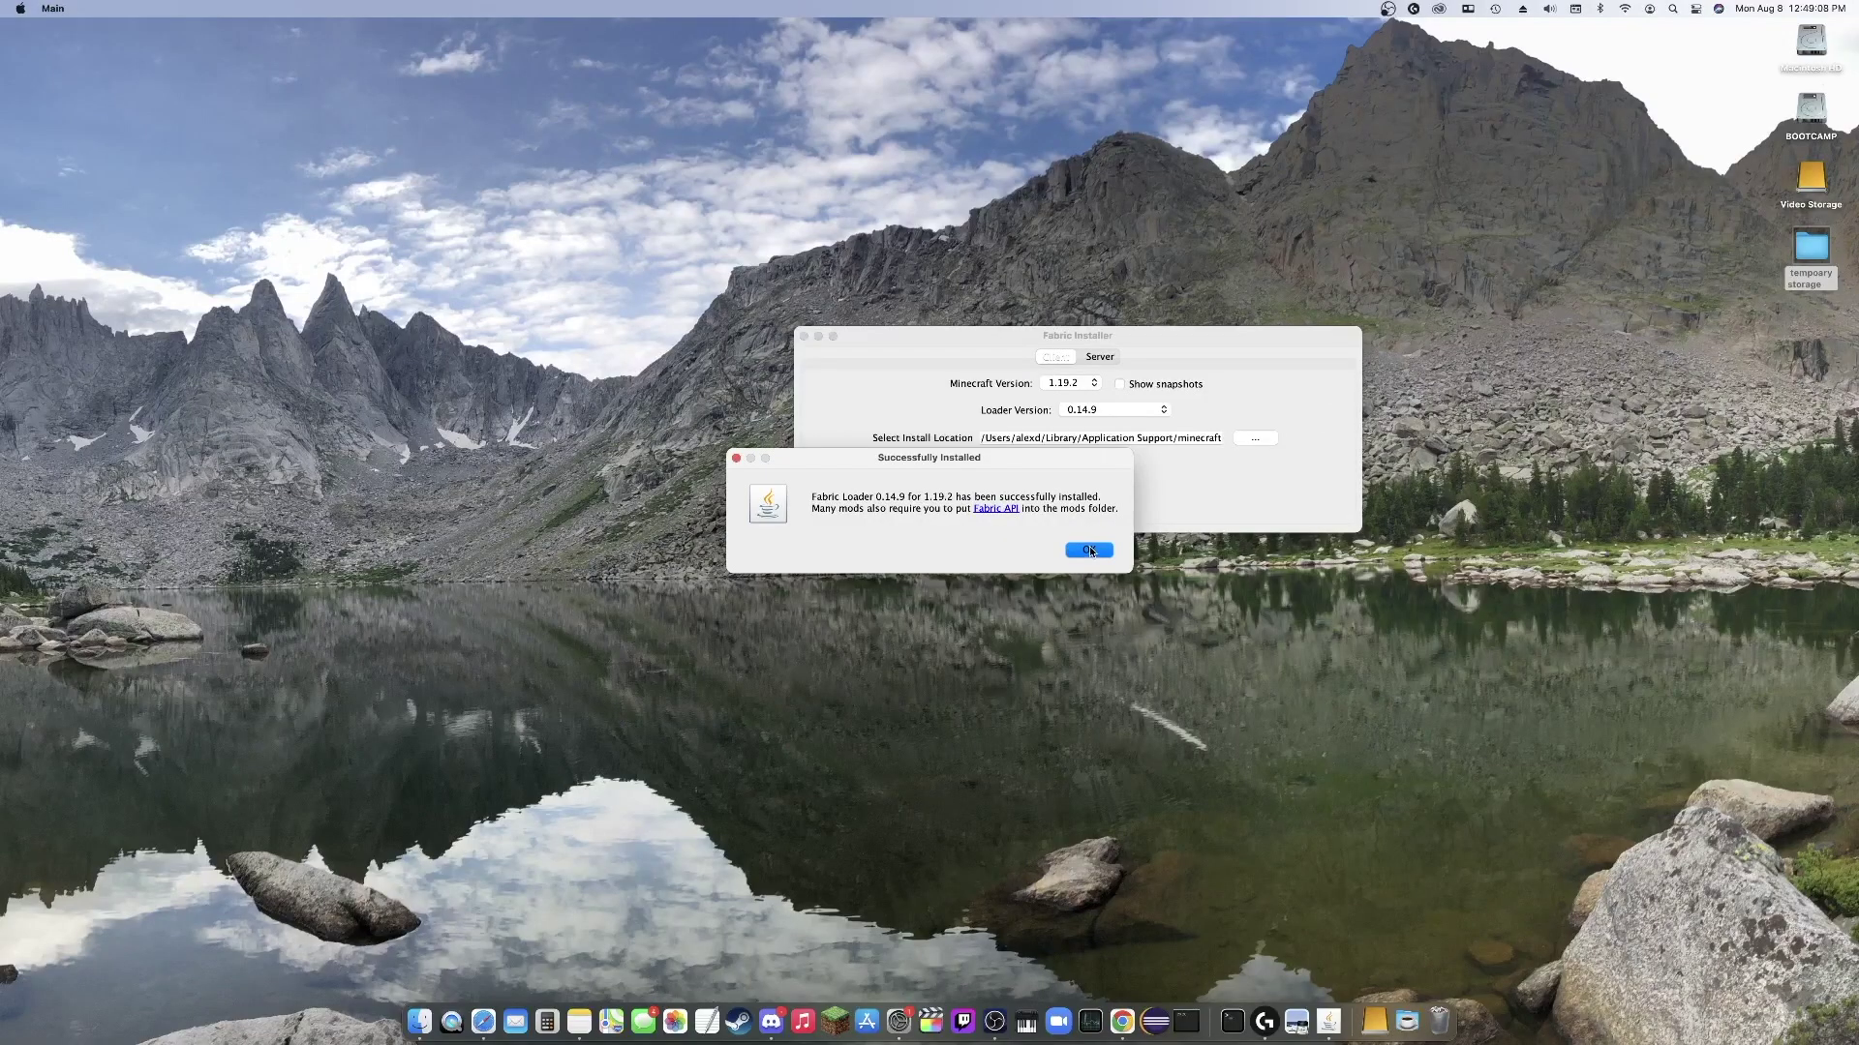
click(1532, 656)
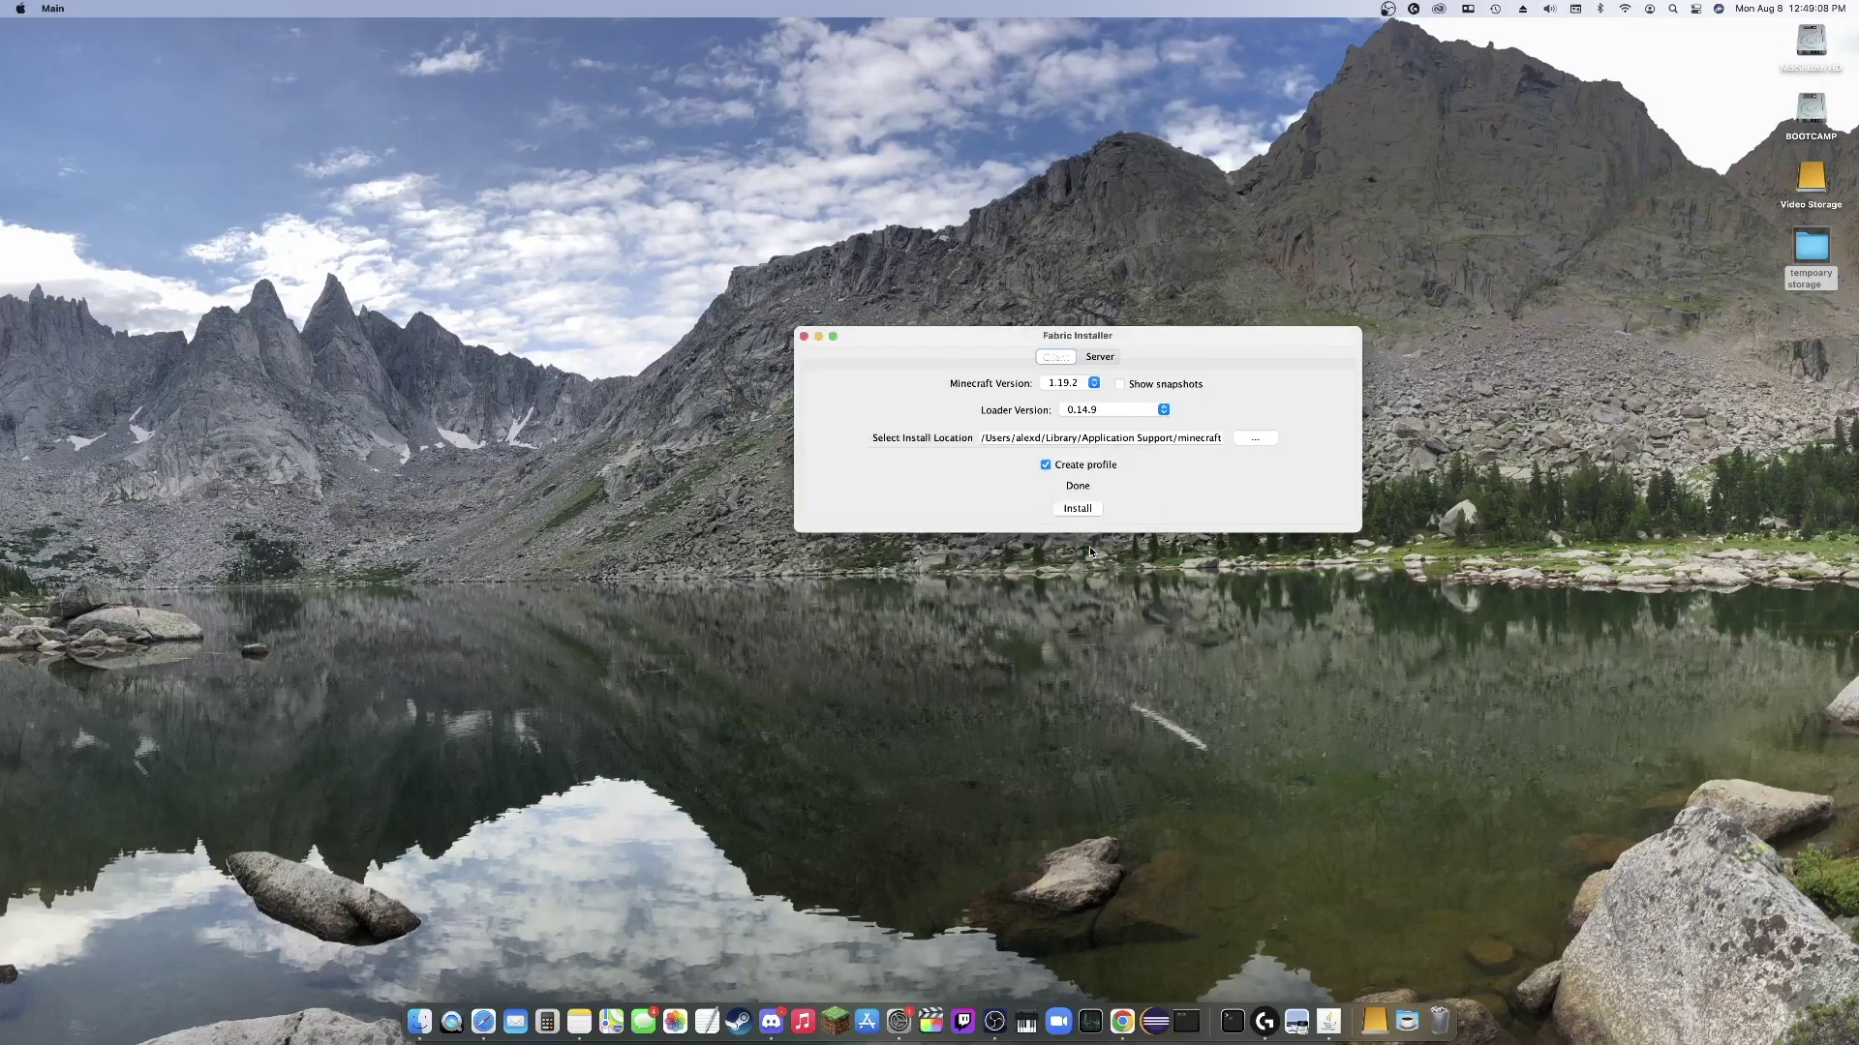
click(801, 338)
Reopen the Minecraft Launcher and select the fabric-loader-1.19 installation
click(841, 1022)
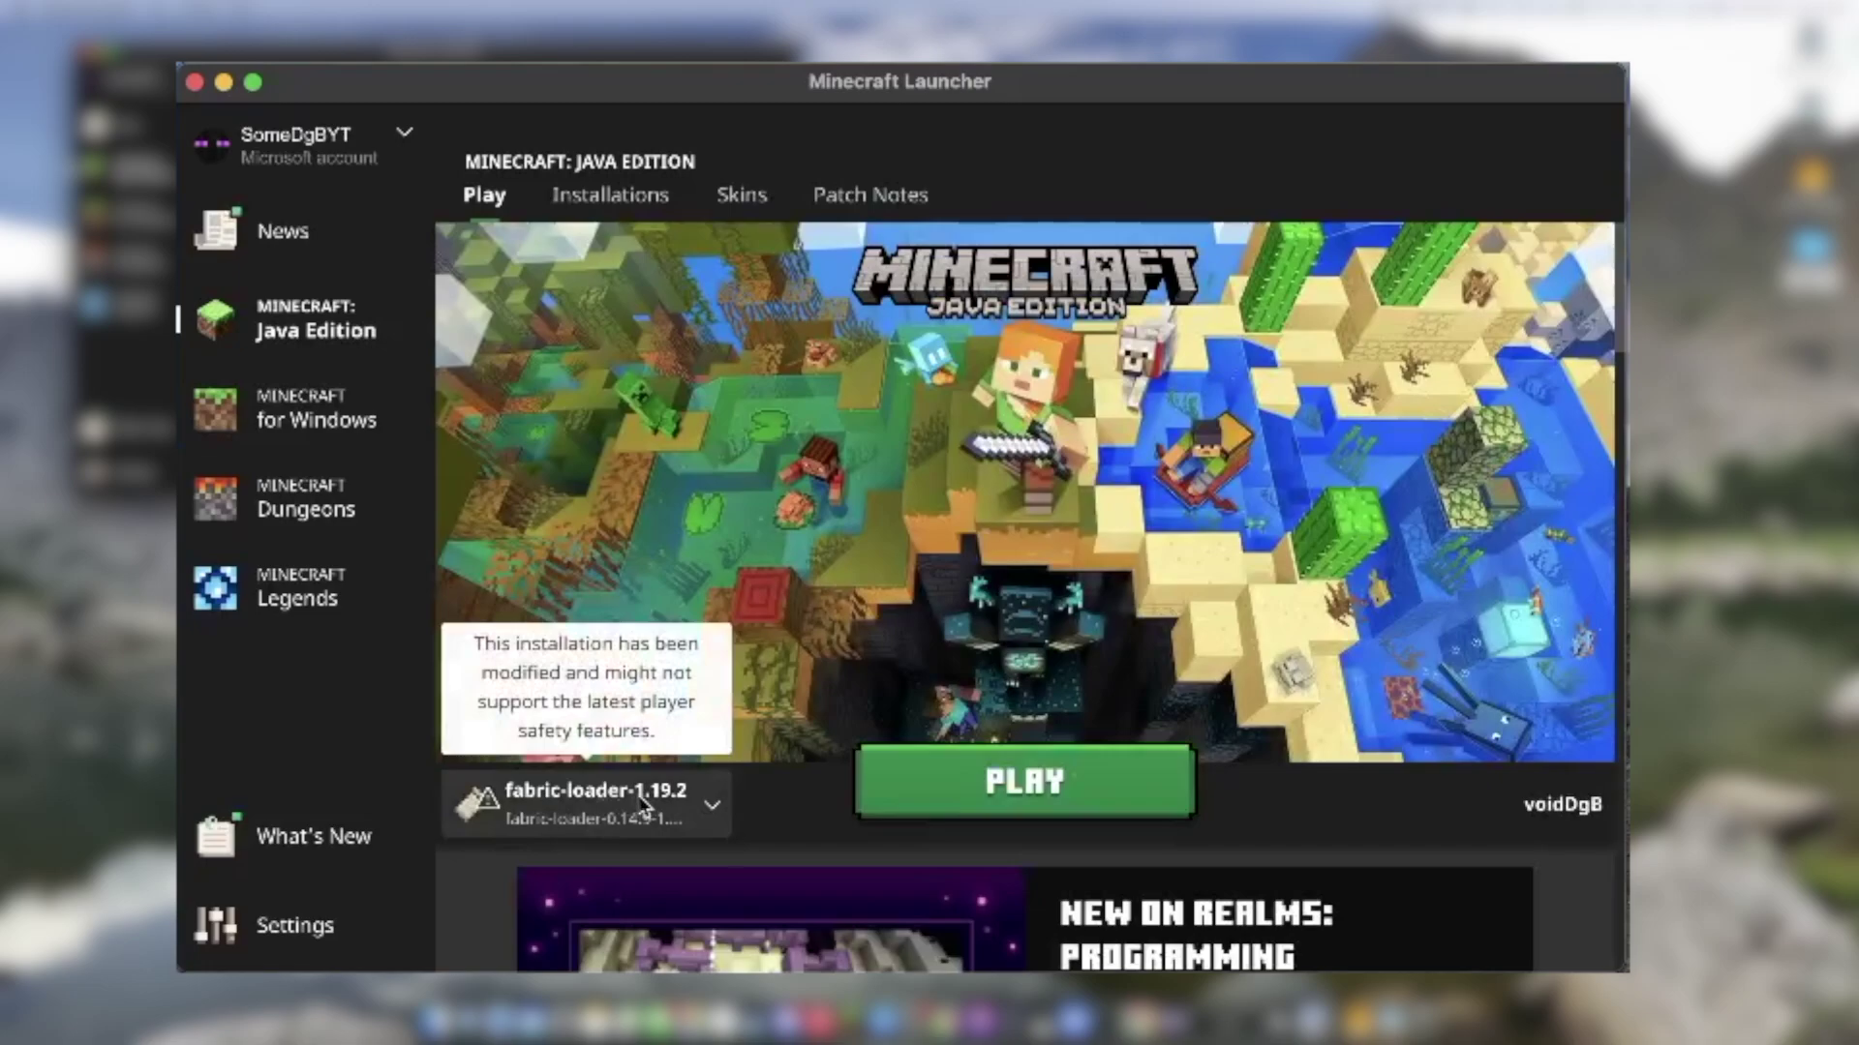
click(675, 803)
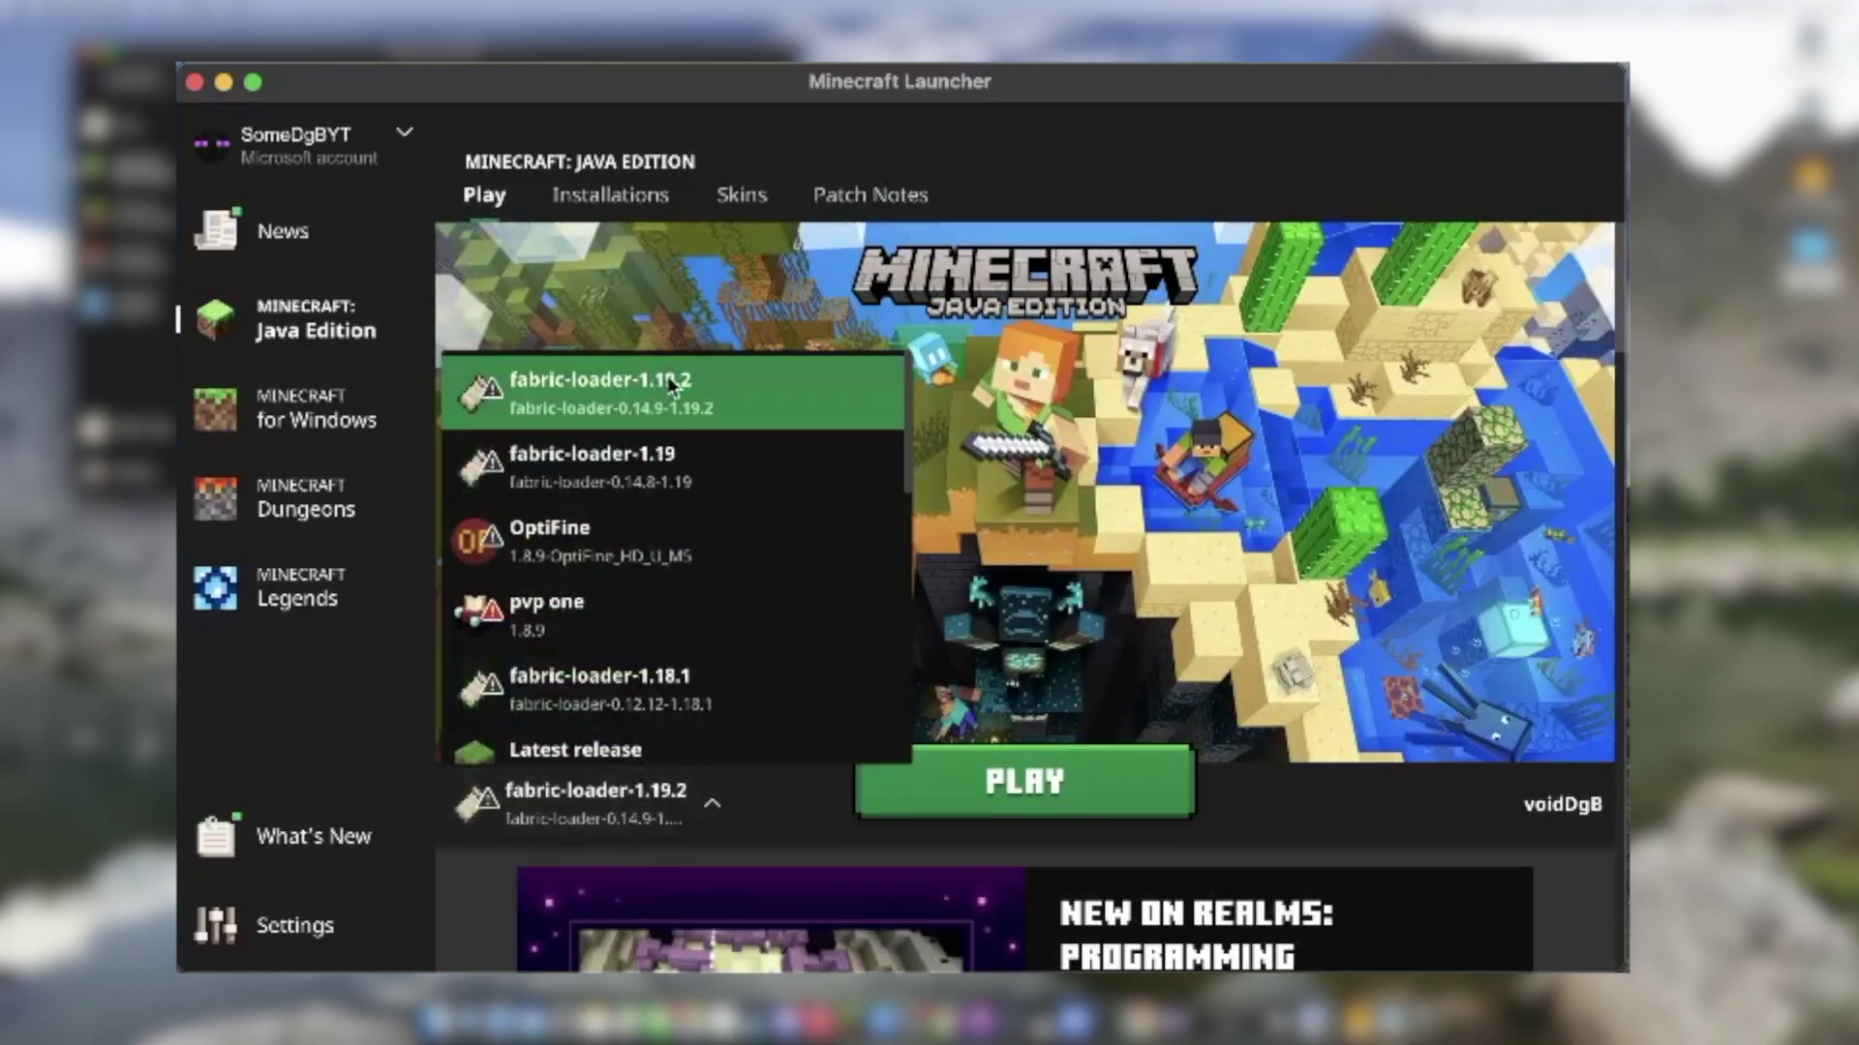
click(619, 467)
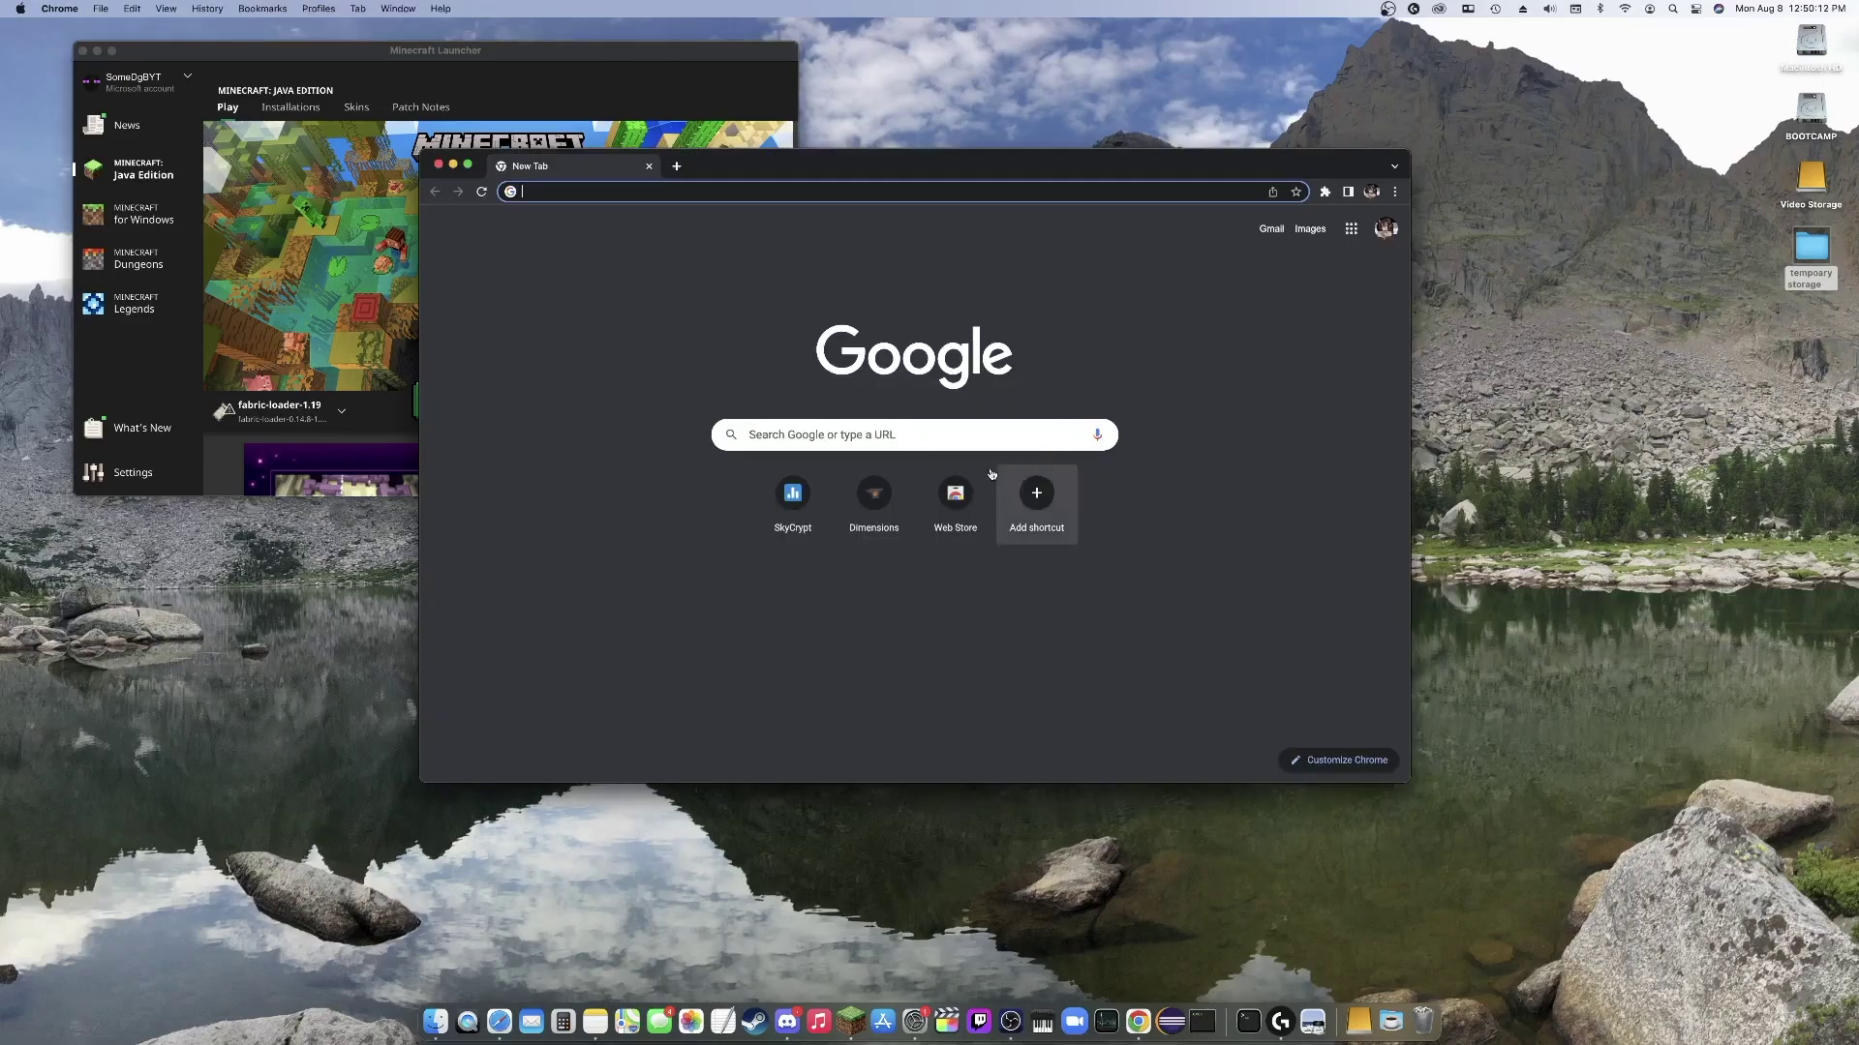
Open CurseForge's Dimensions mods page in Chrome, keep the game version filter on Fabric and browse the listed mods
click(890, 494)
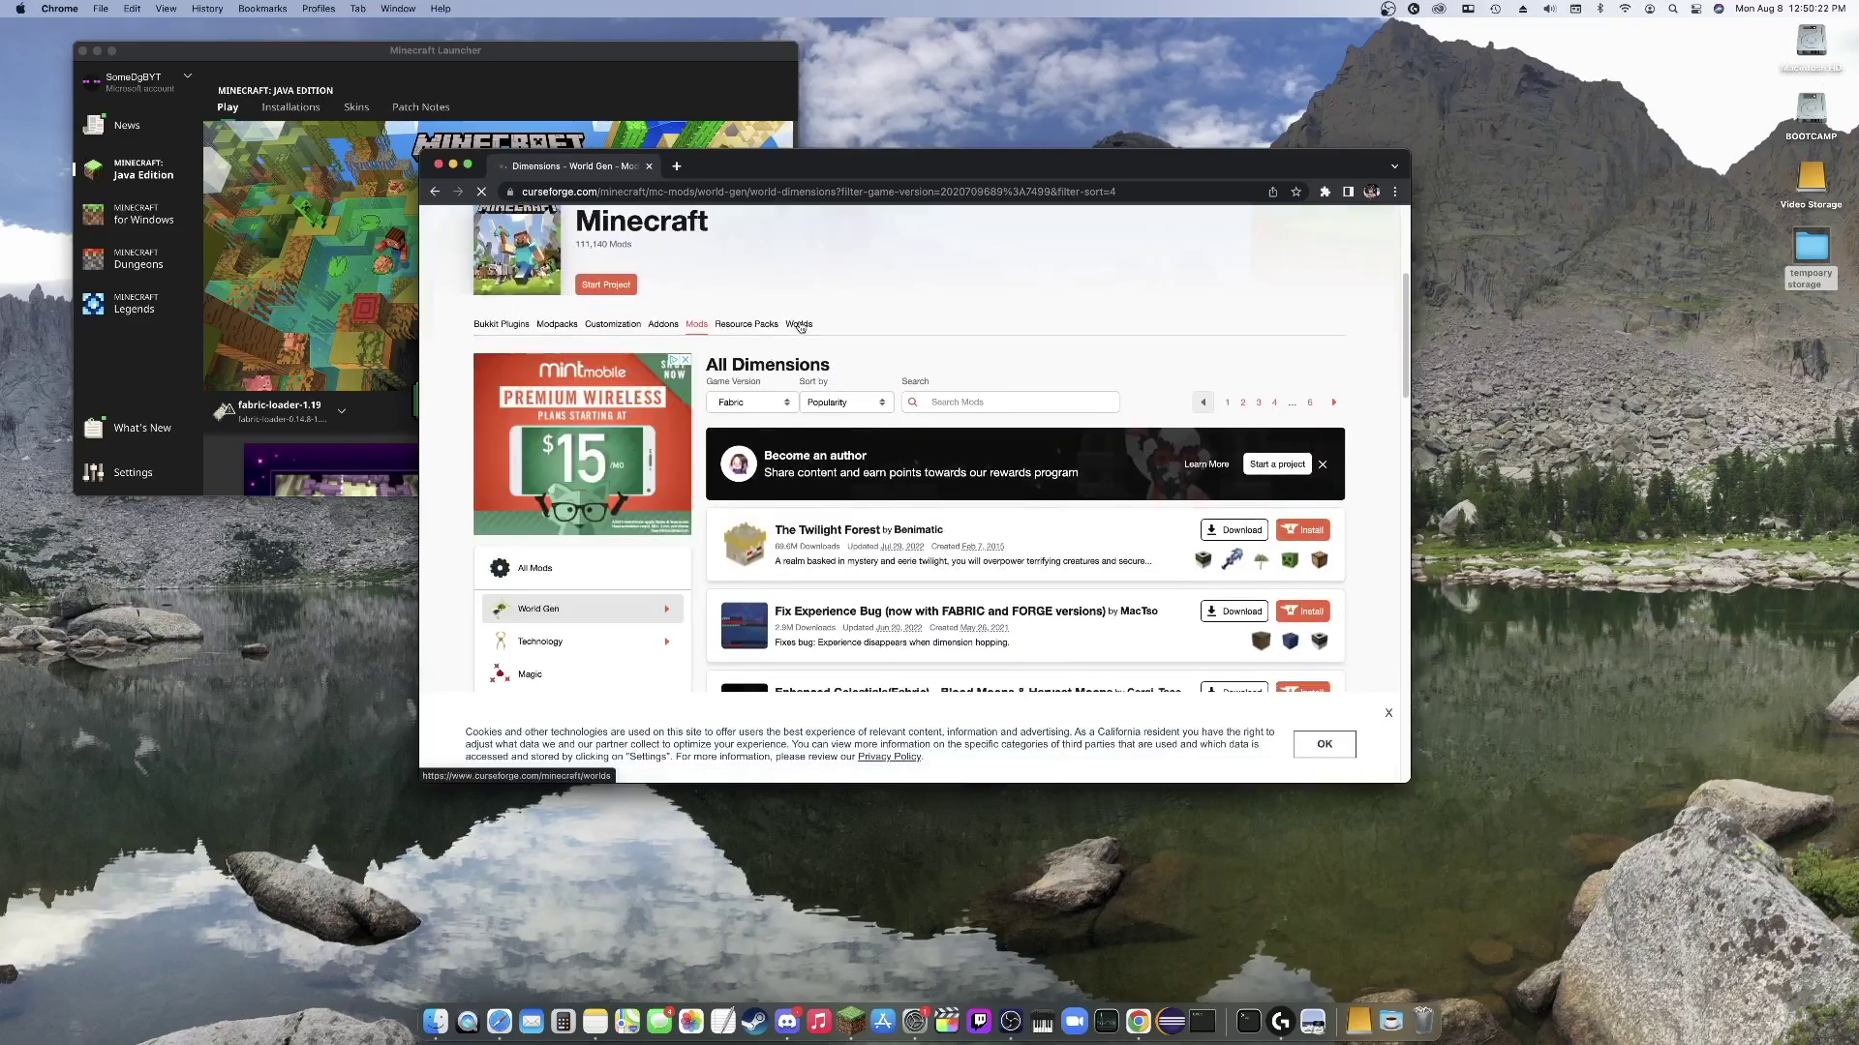
scroll(800, 327, down, 3)
scroll(801, 327, down, 3)
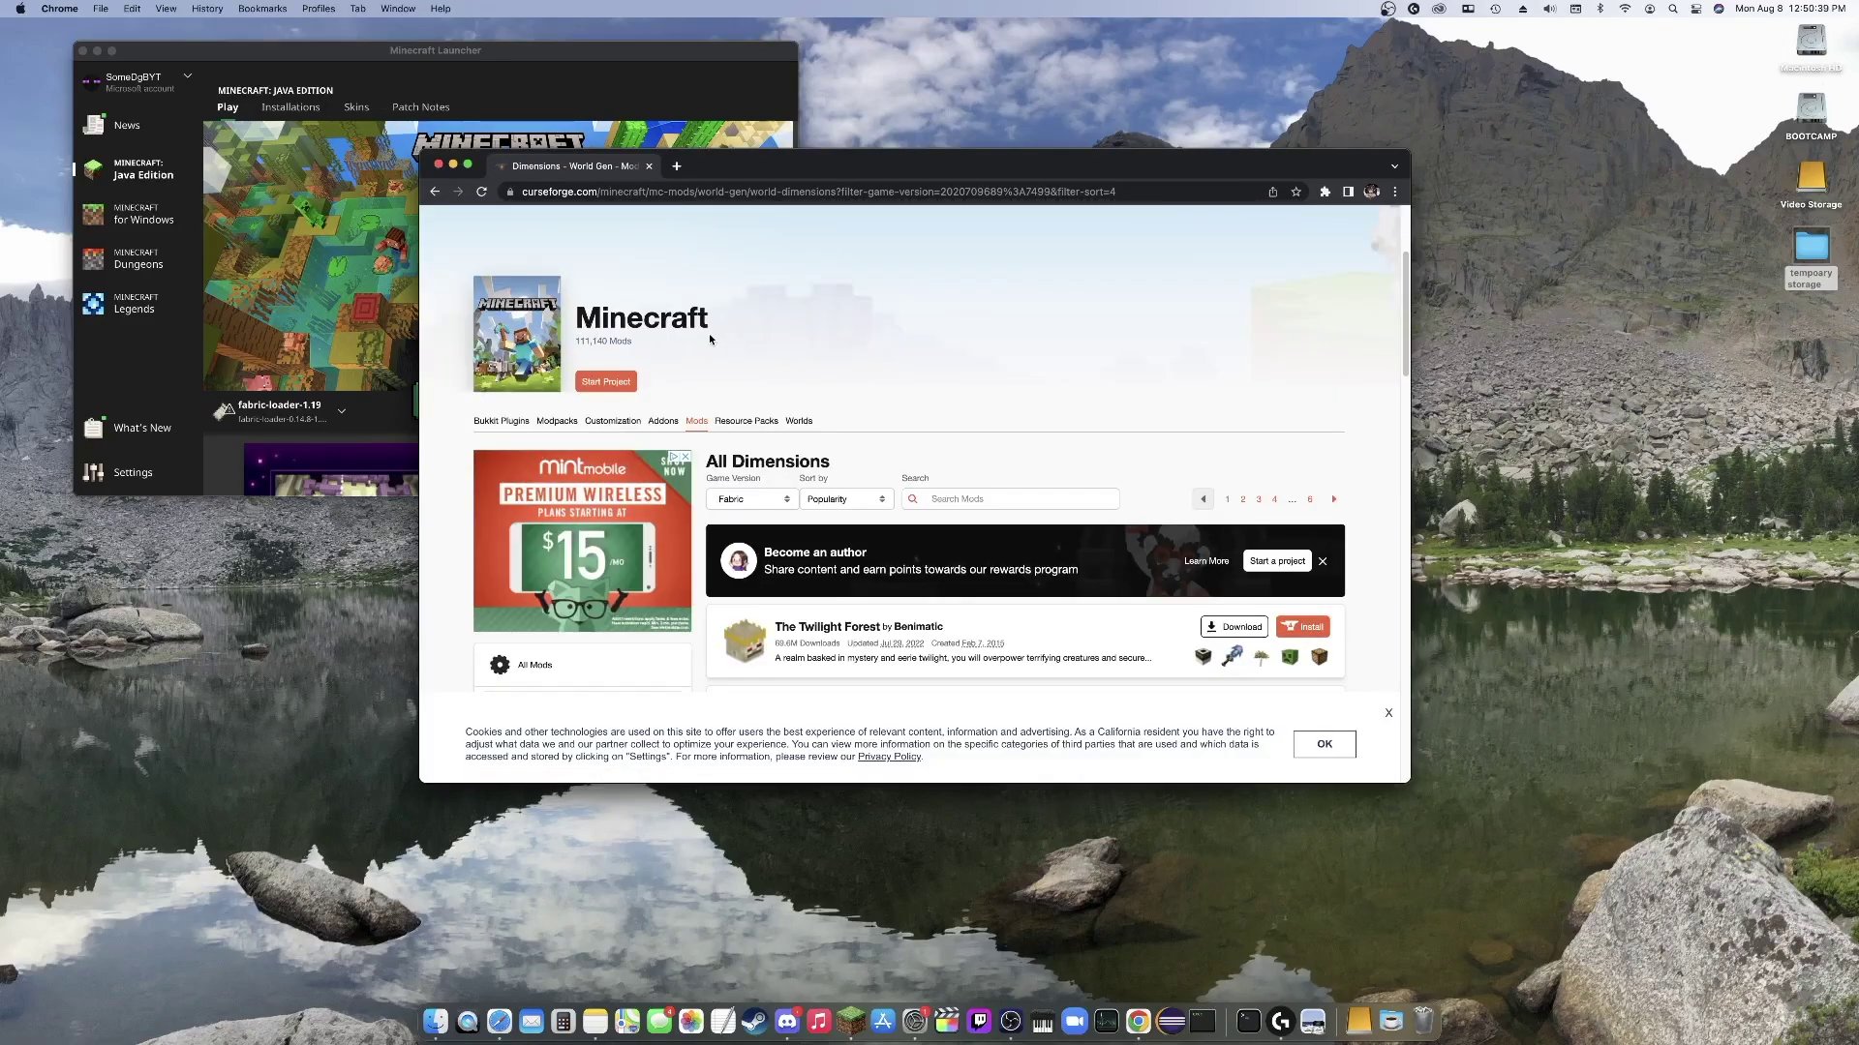
scroll(781, 399, down, 2)
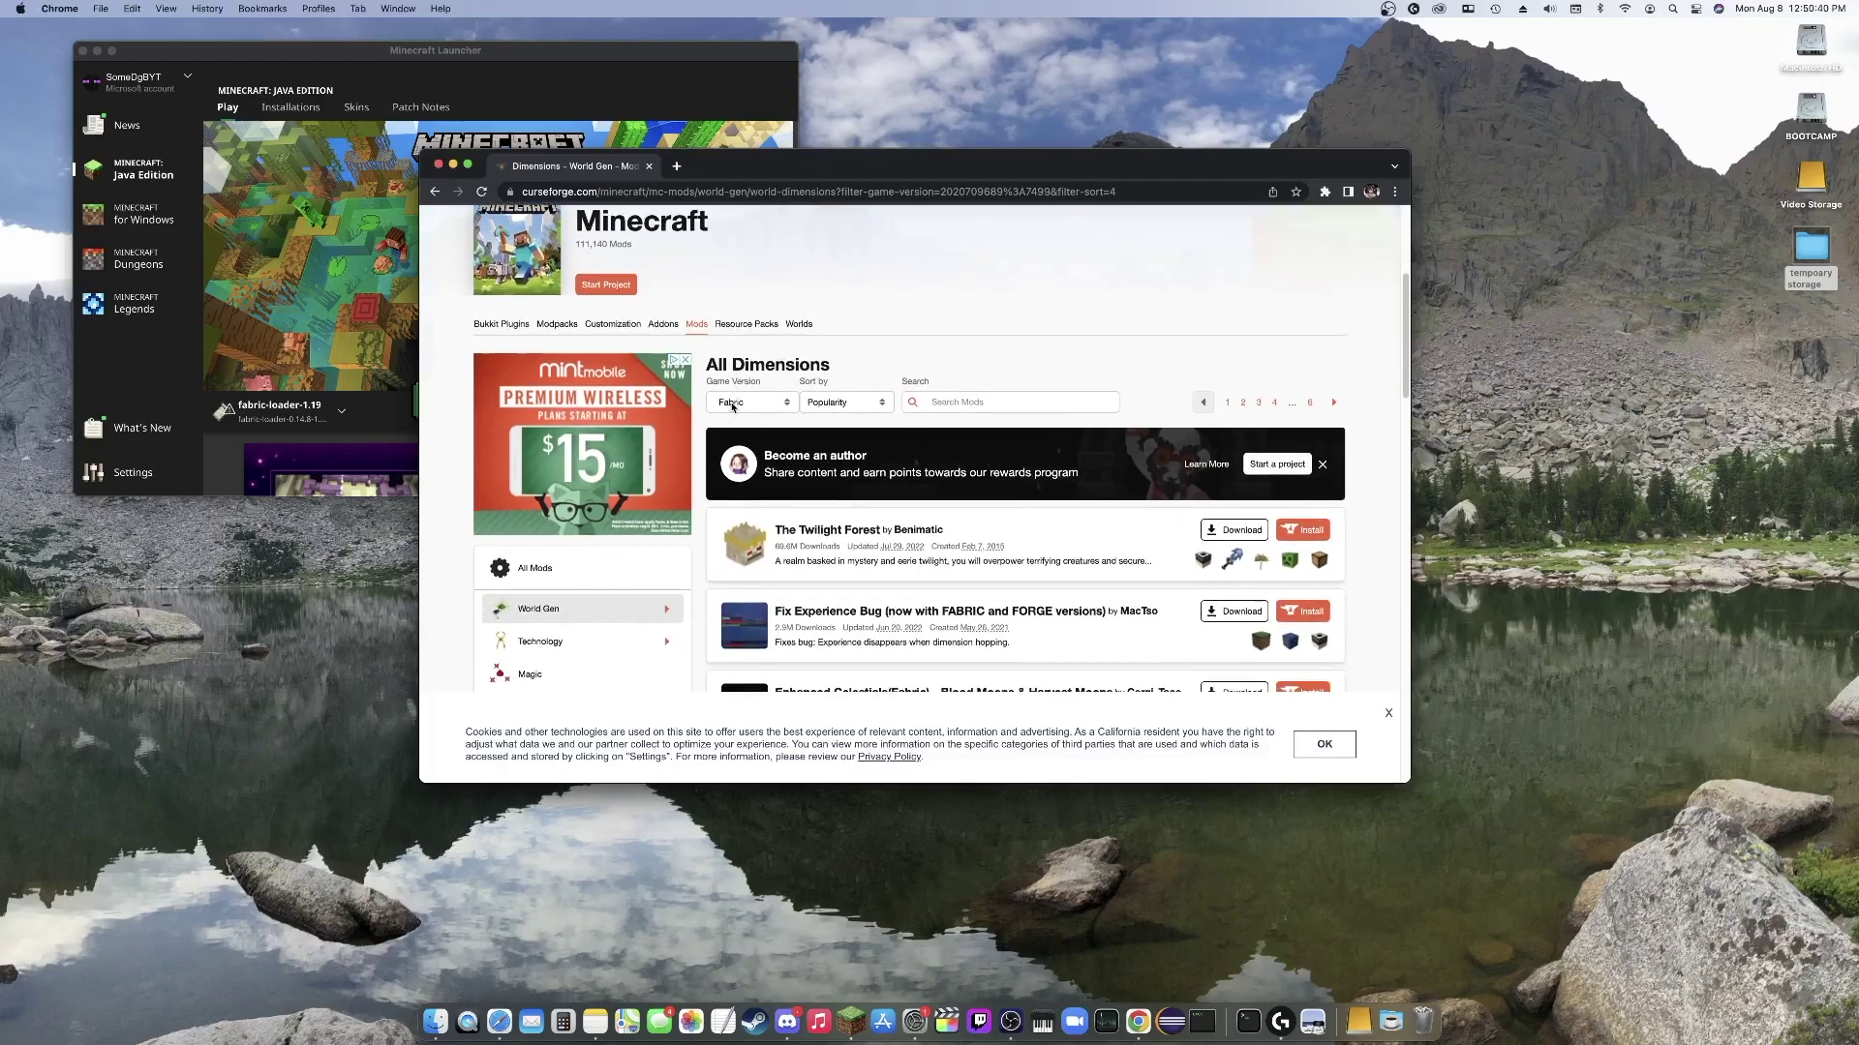
click(781, 400)
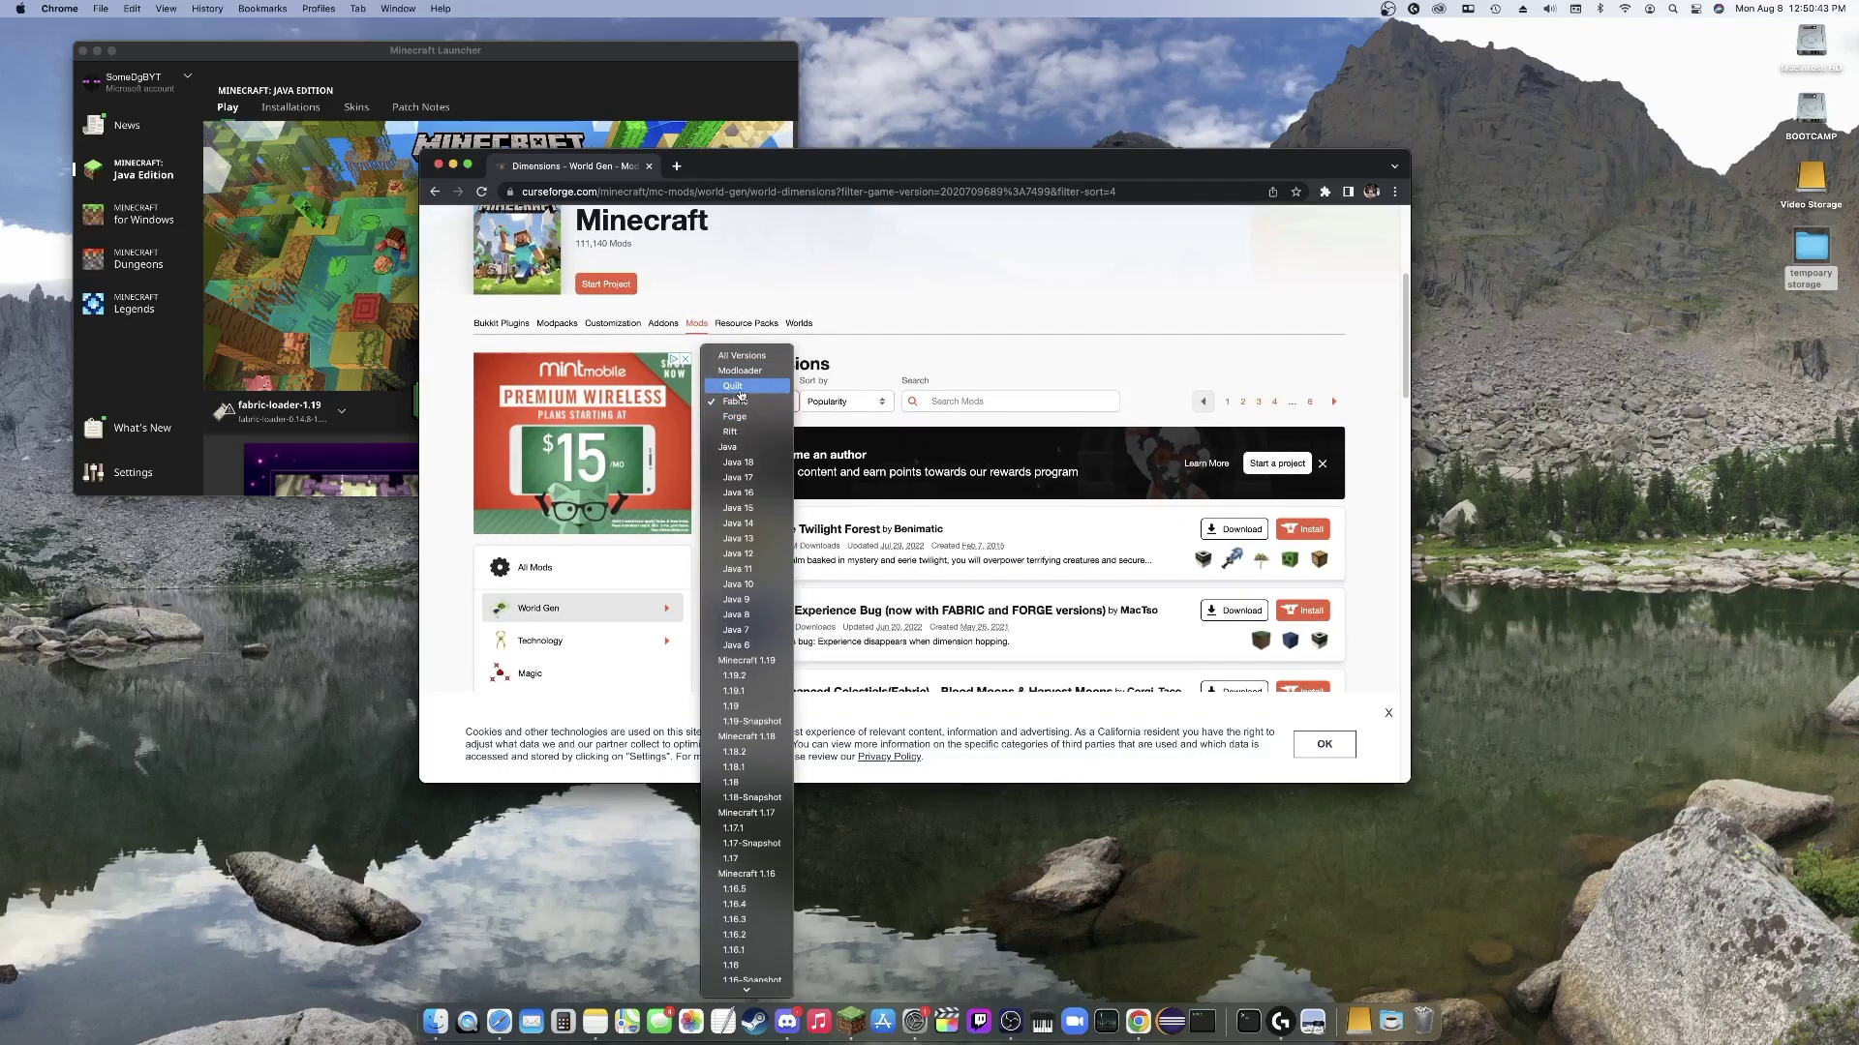
click(764, 404)
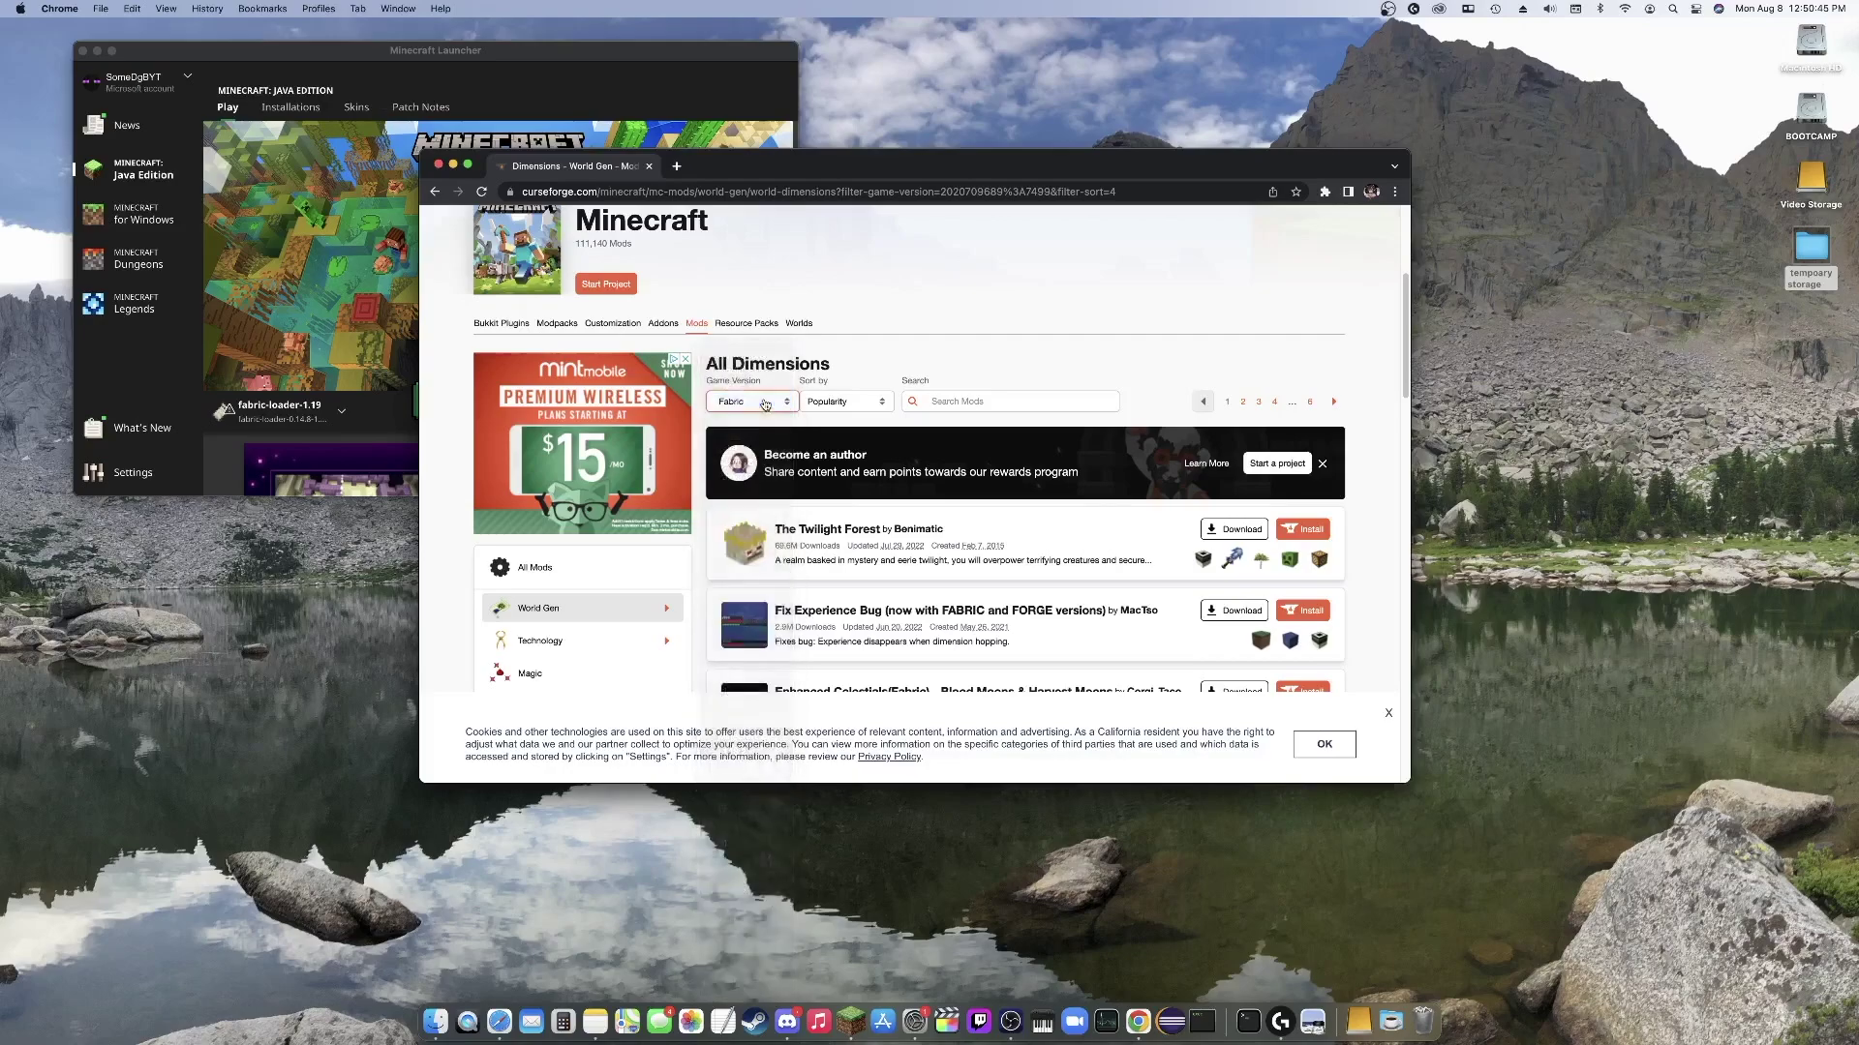
scroll(907, 335, down, 1)
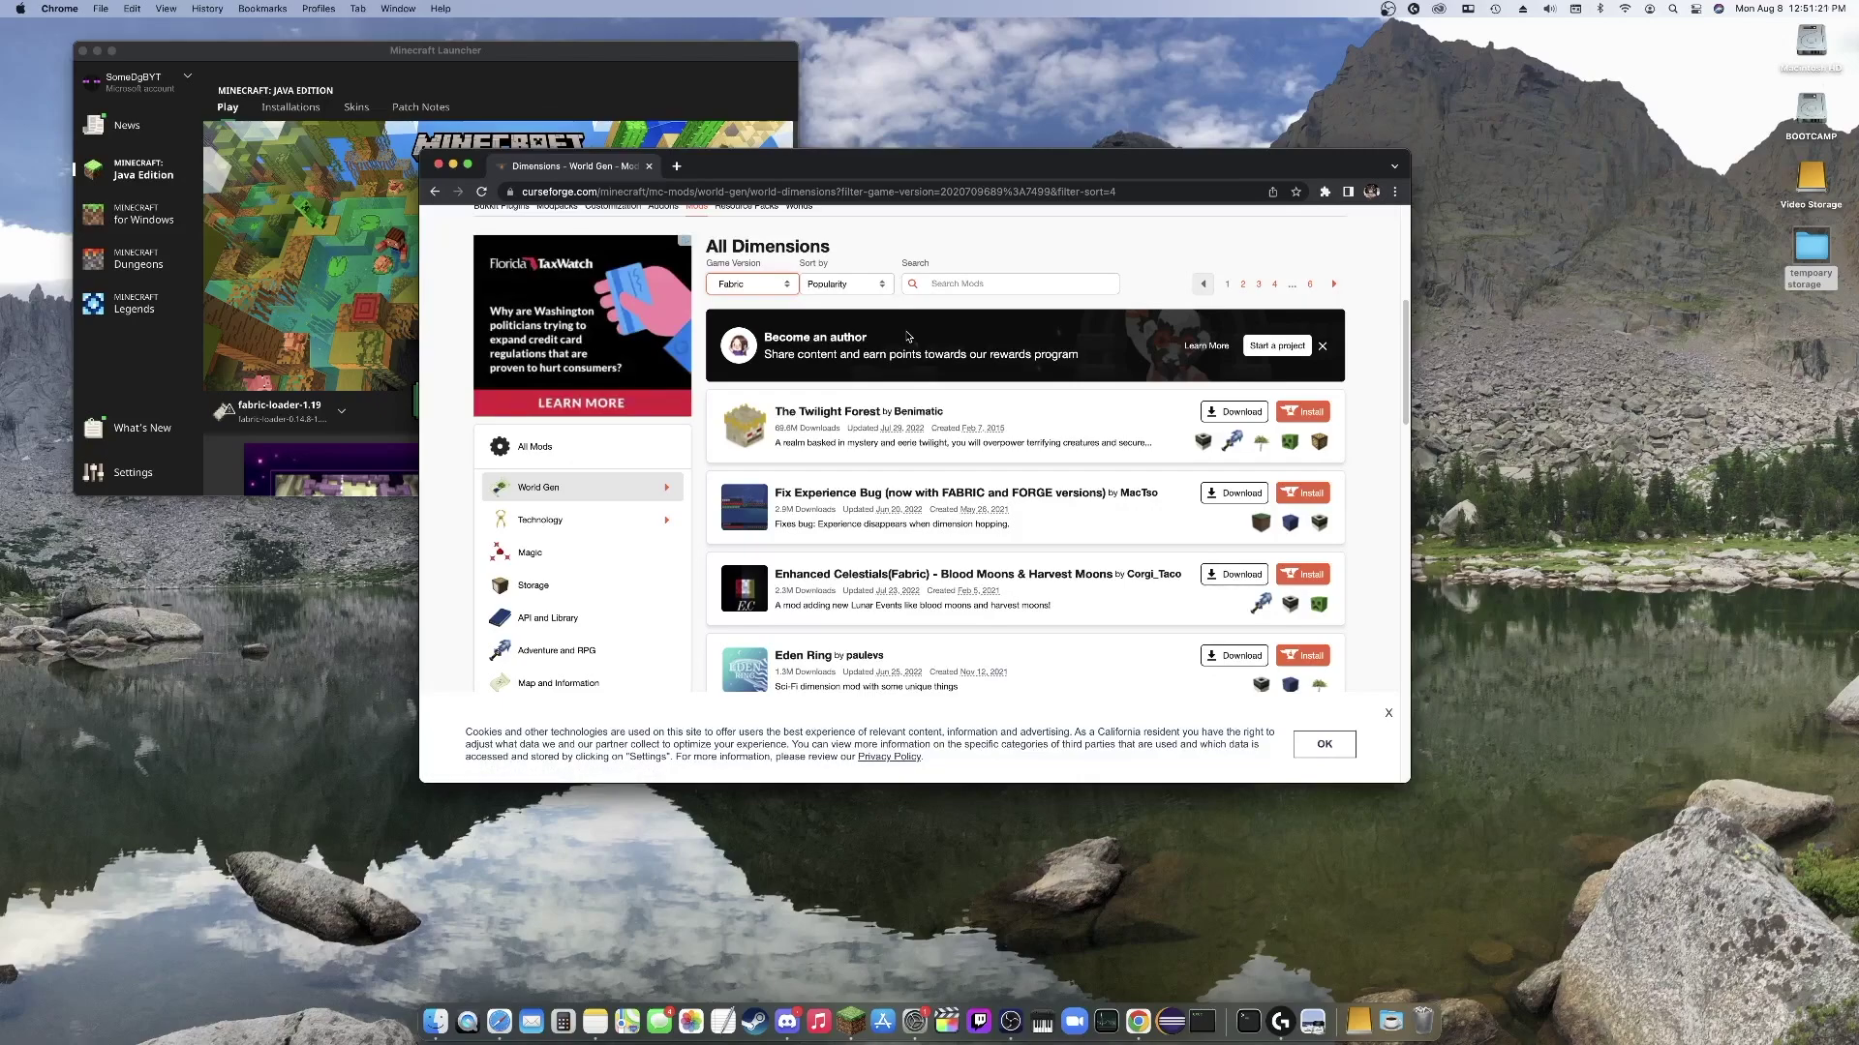
drag(1059, 159, 1507, 376)
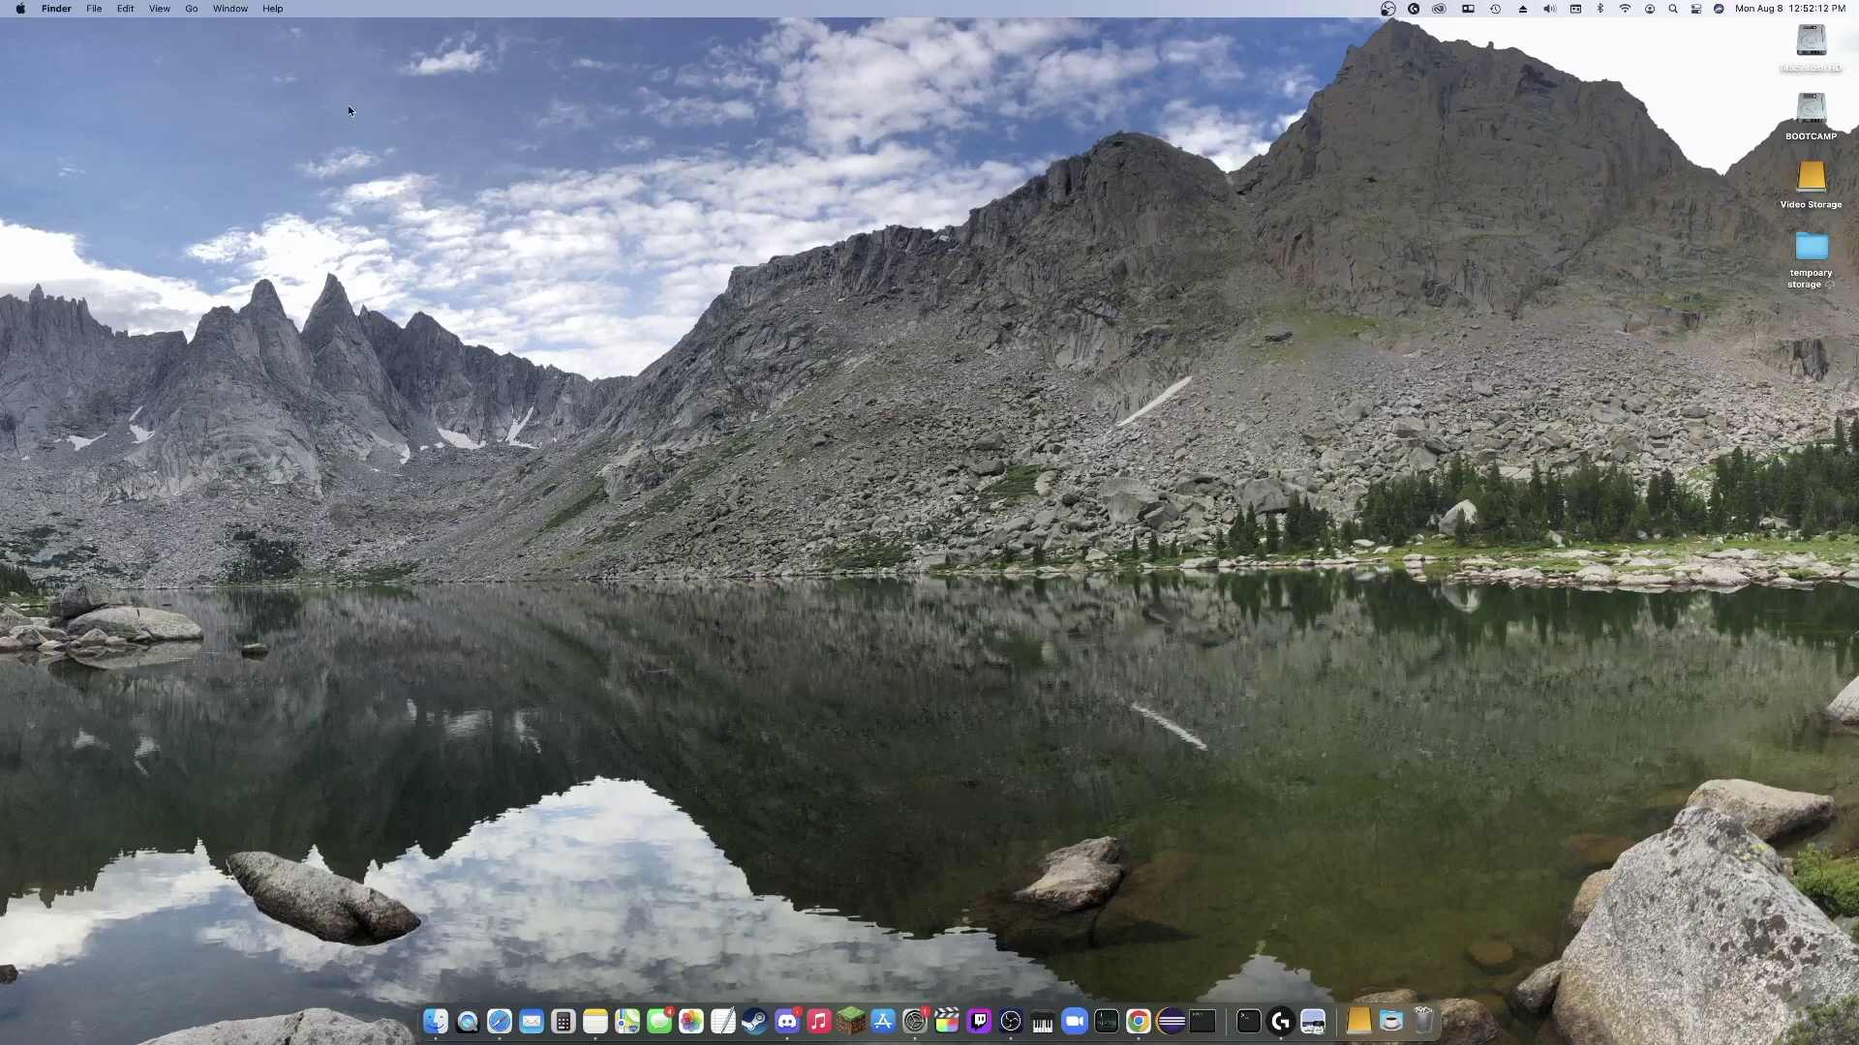
Open the hidden user Library folder in Finder and go to its Application Support folder
click(191, 10)
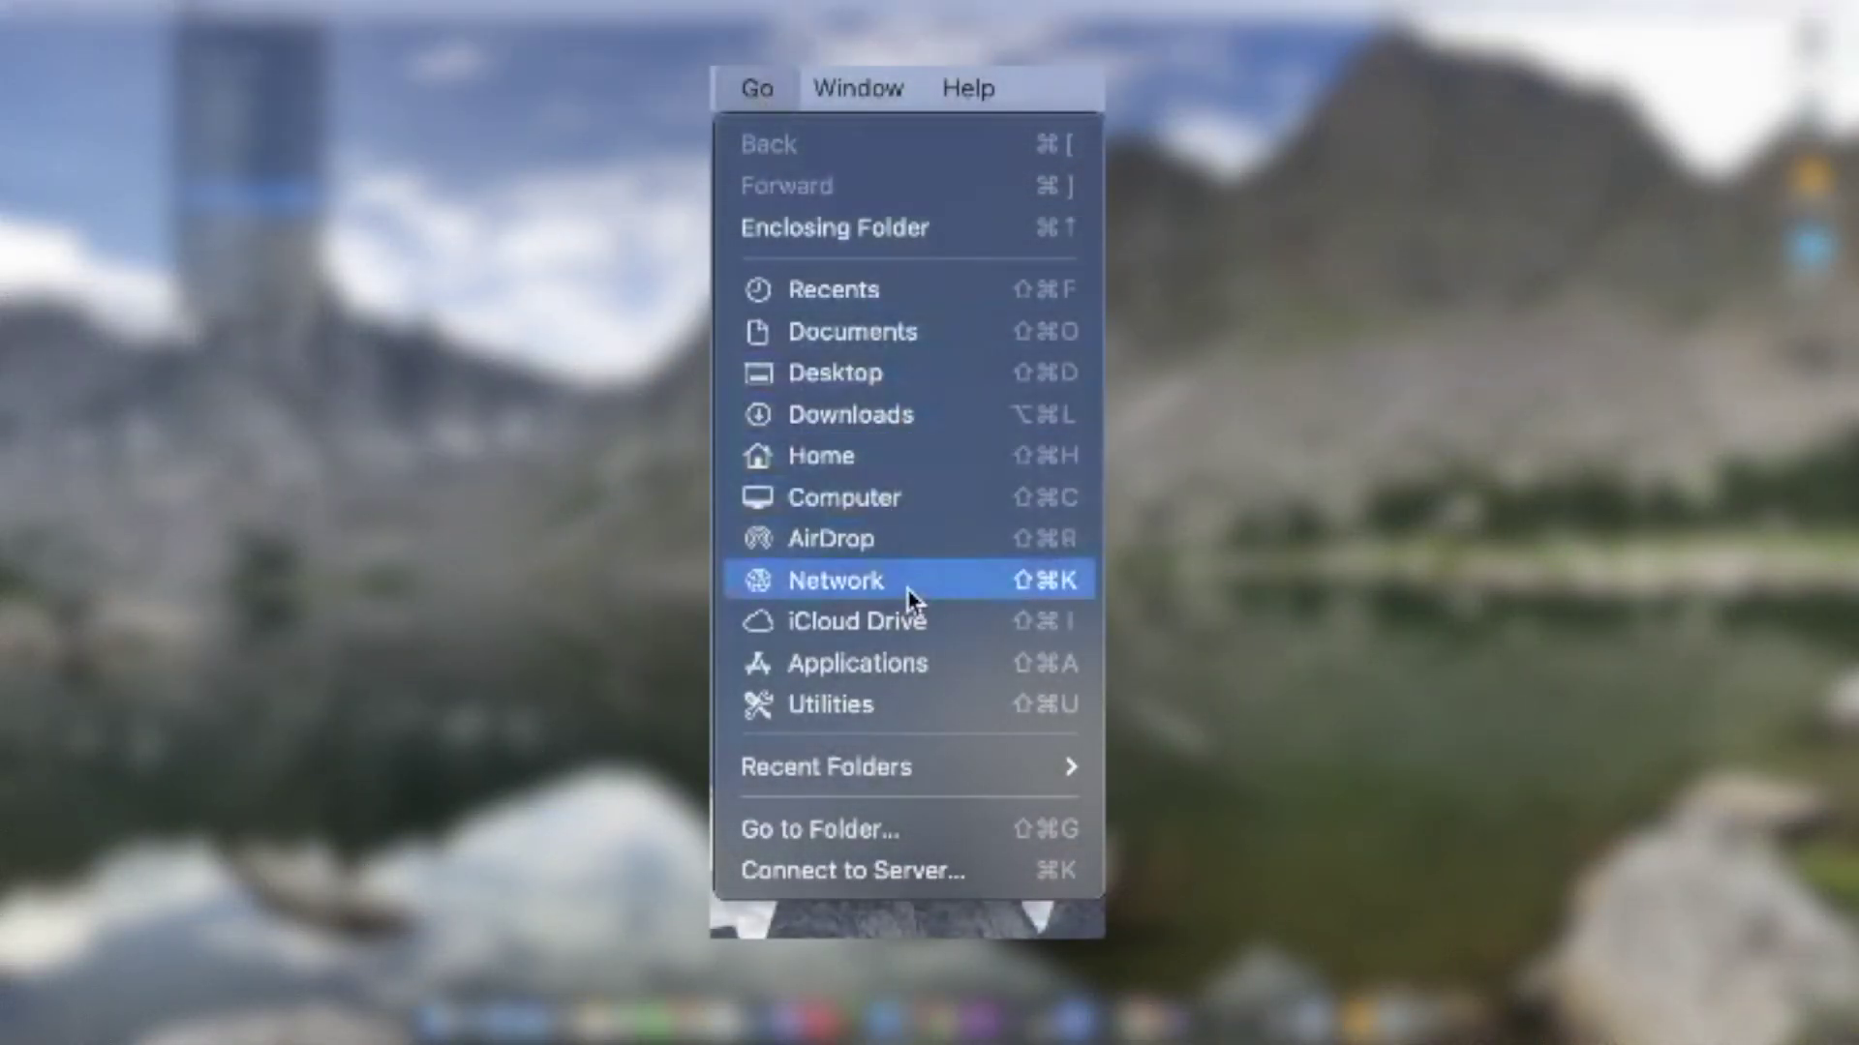
key(alt)
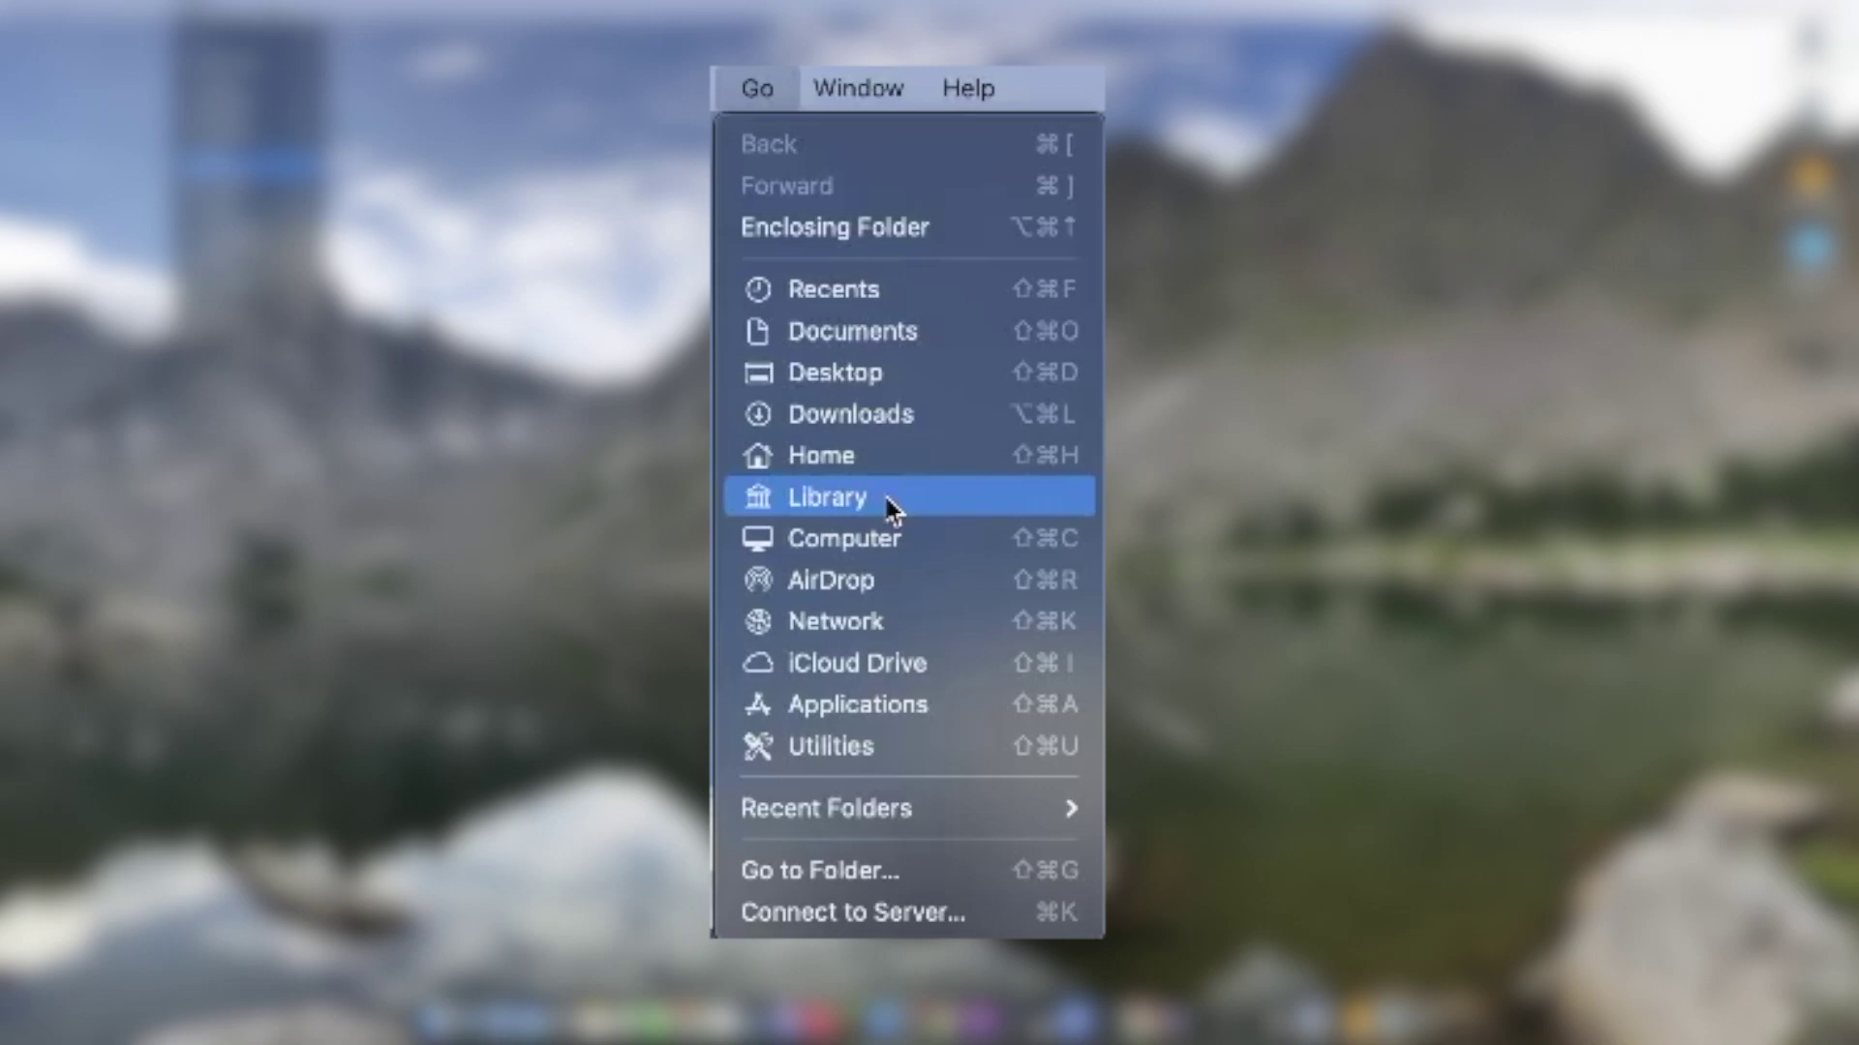
click(240, 165)
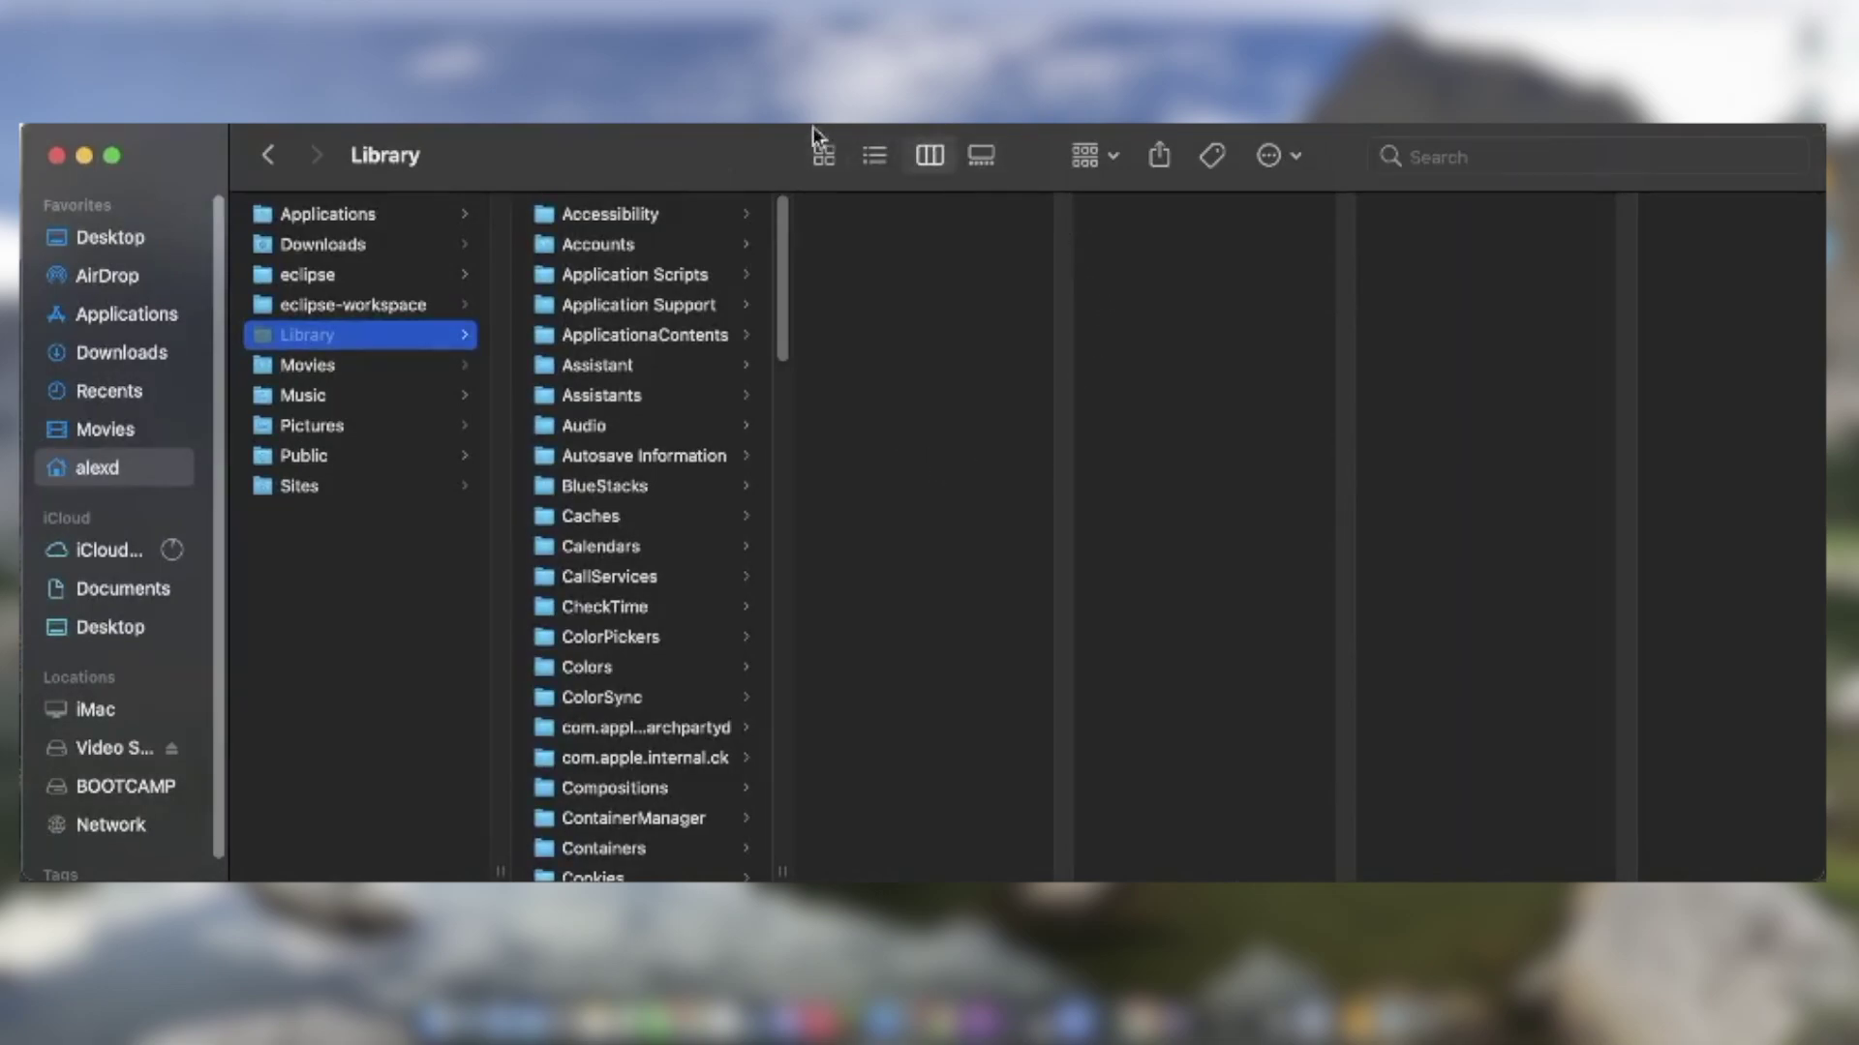
click(631, 305)
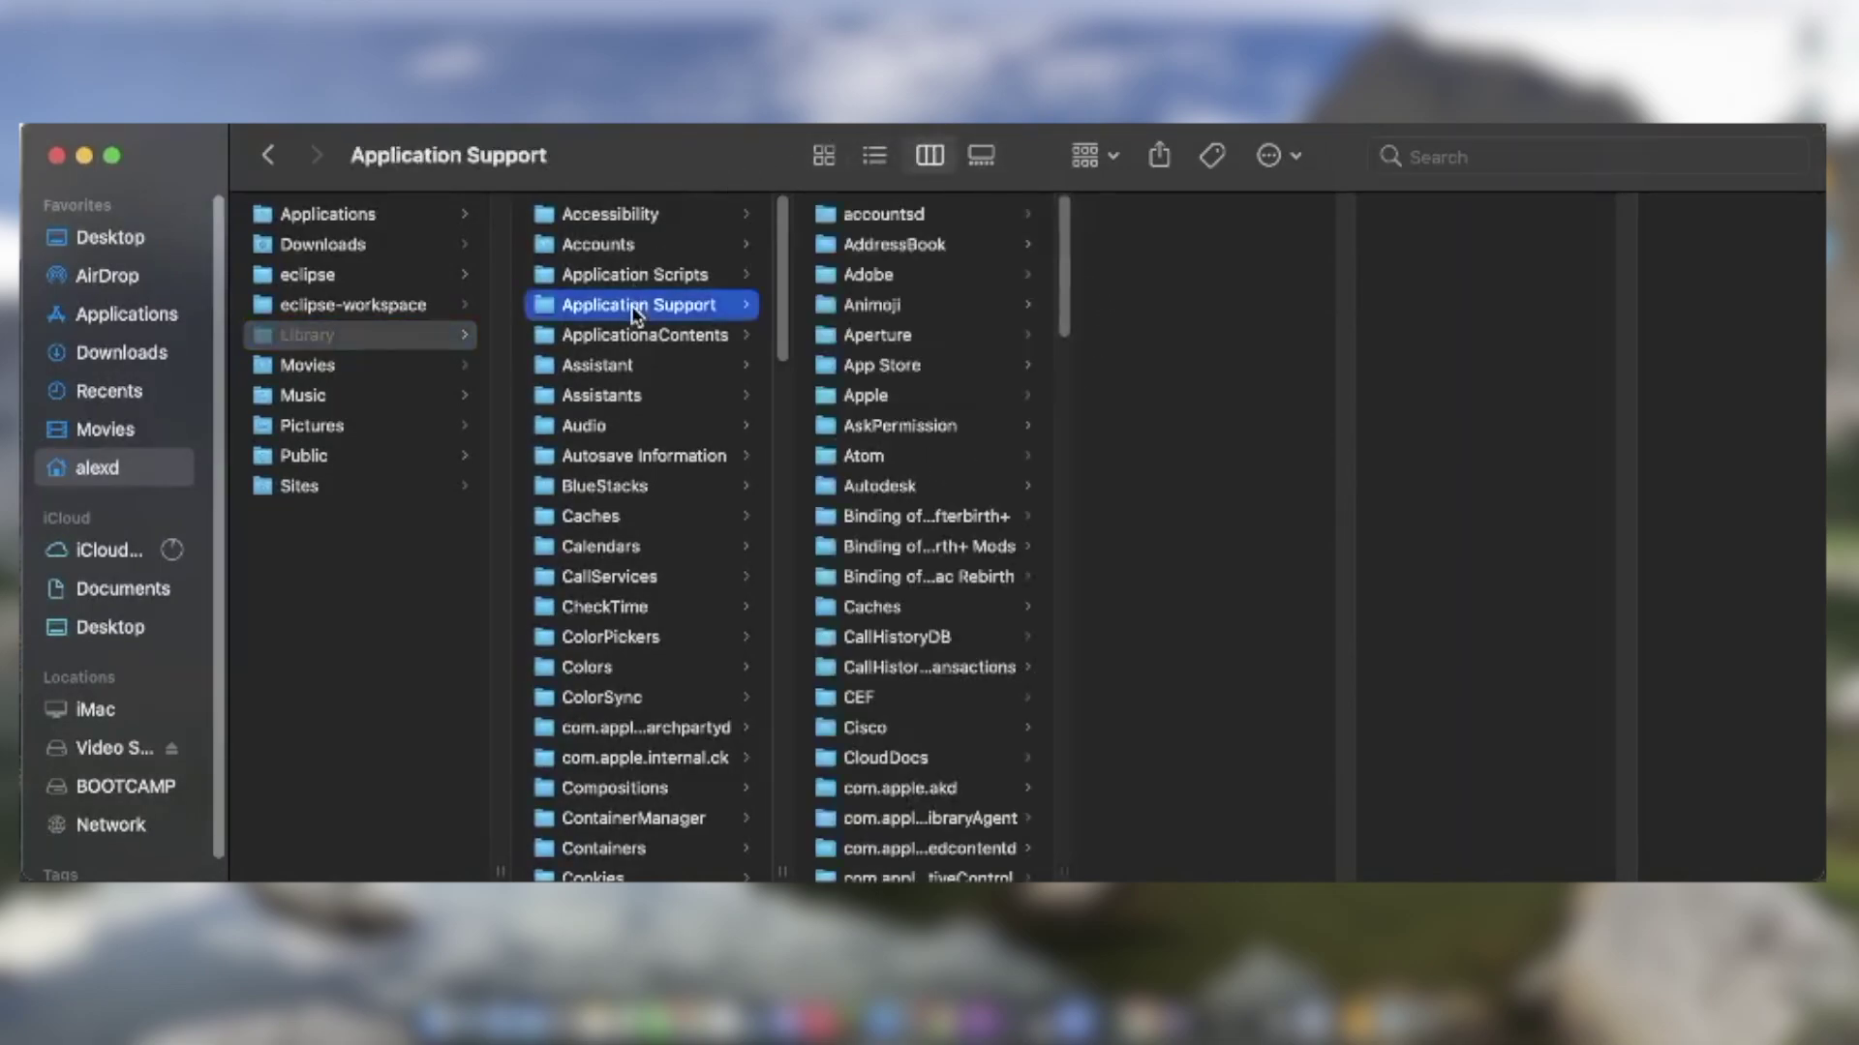
Open the mods folder inside the minecraft folder and look through the mod .jar files it contains
scroll(920, 358, down, 5)
scroll(910, 356, down, 15)
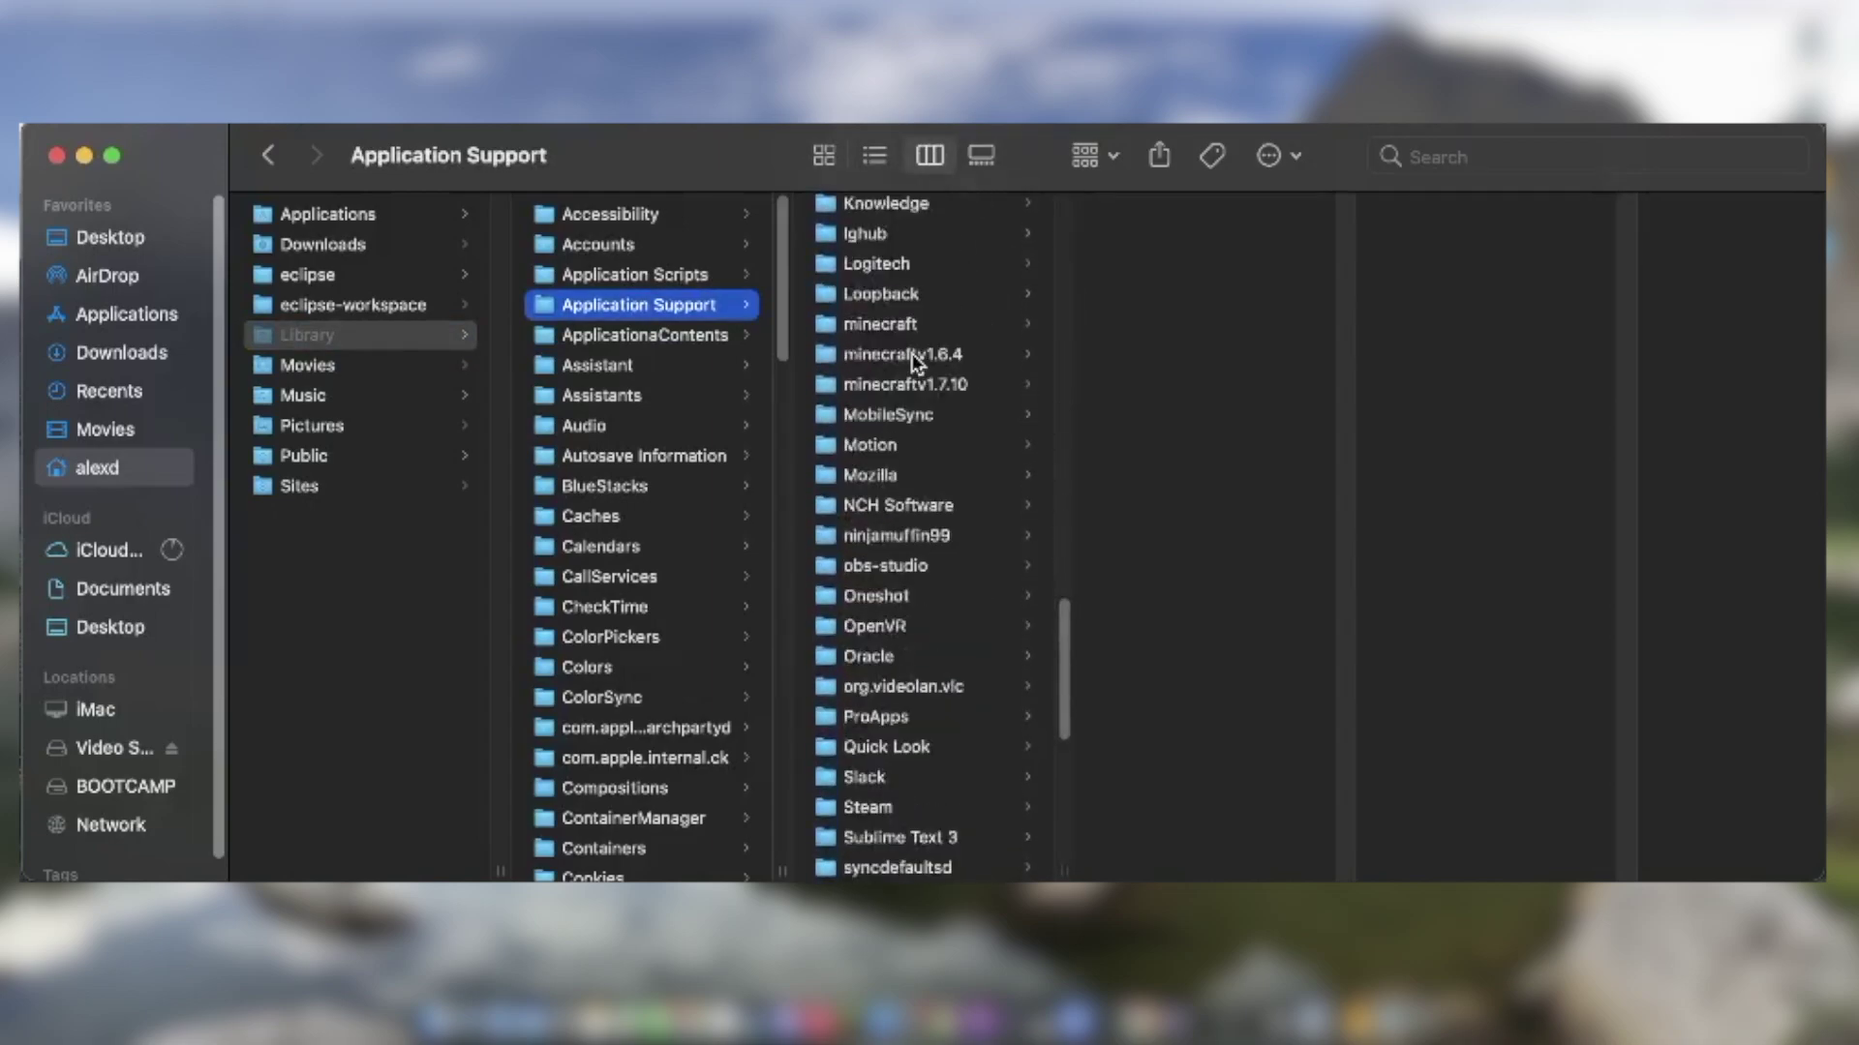
scroll(973, 397, up, 1)
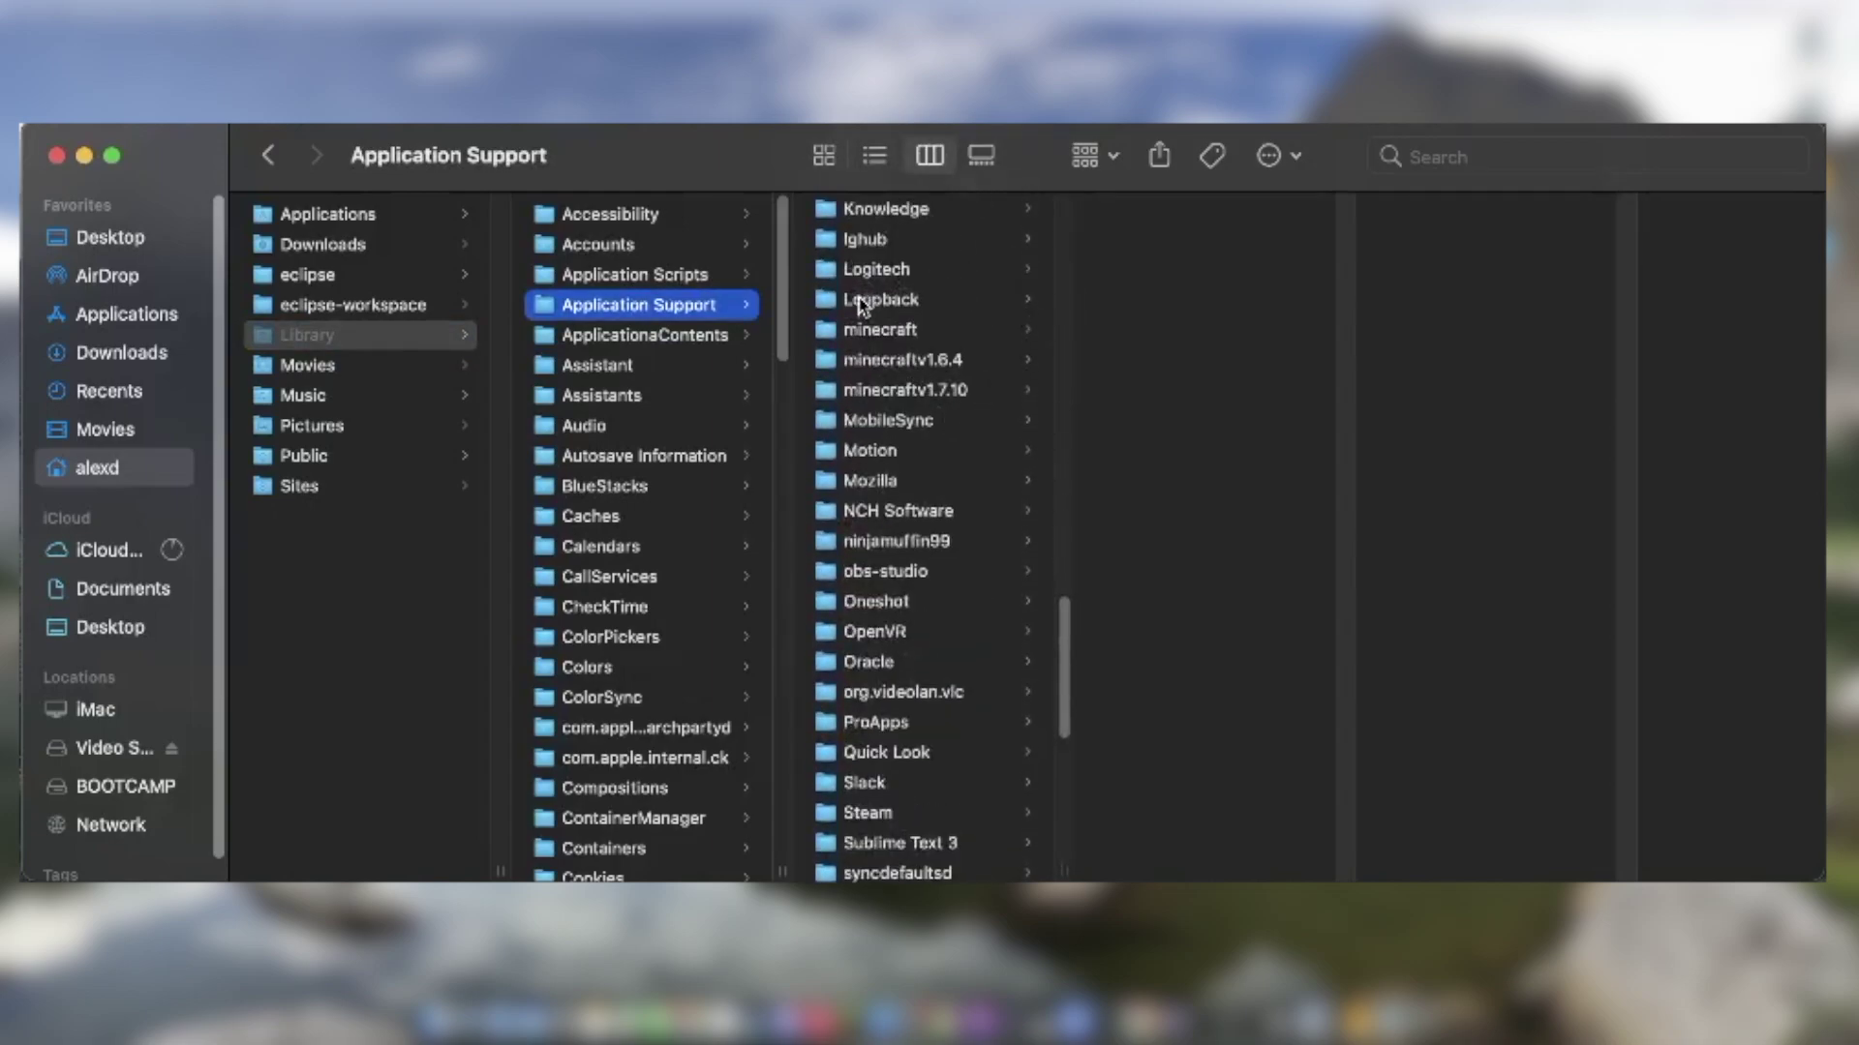
click(865, 336)
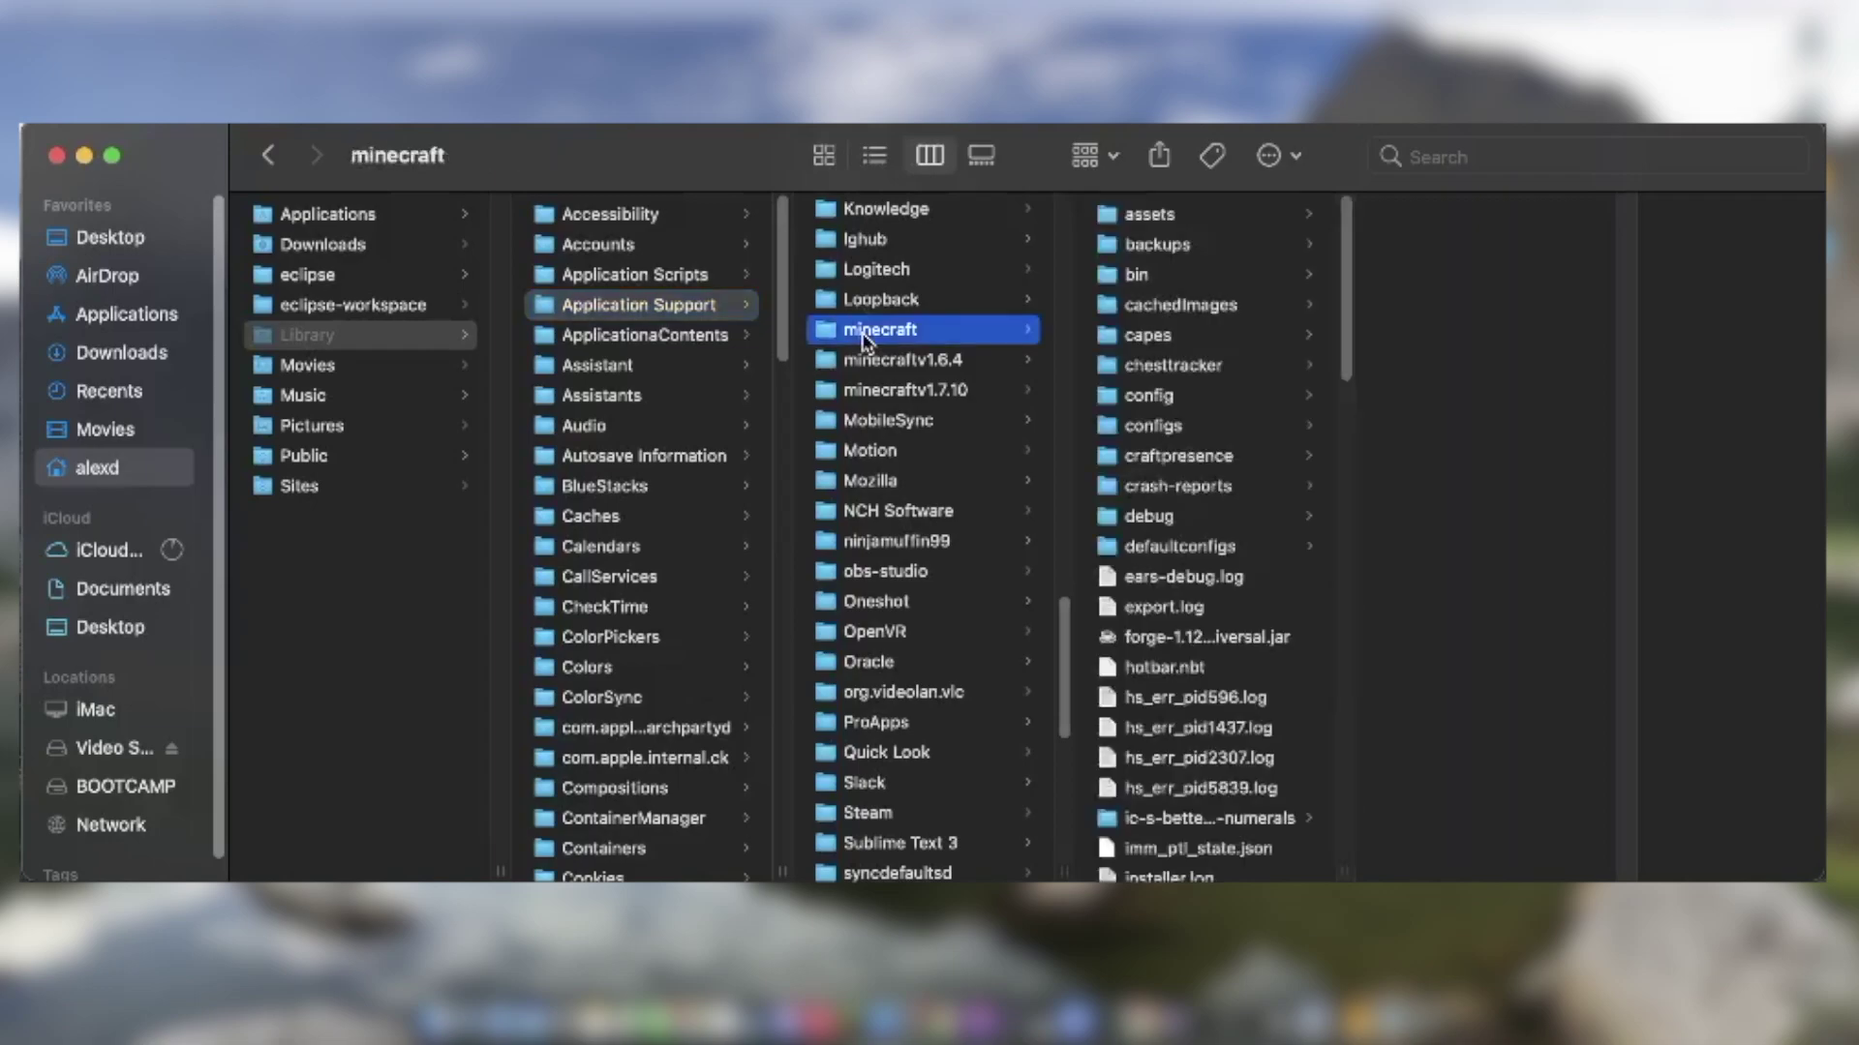
scroll(1249, 436, down, 10)
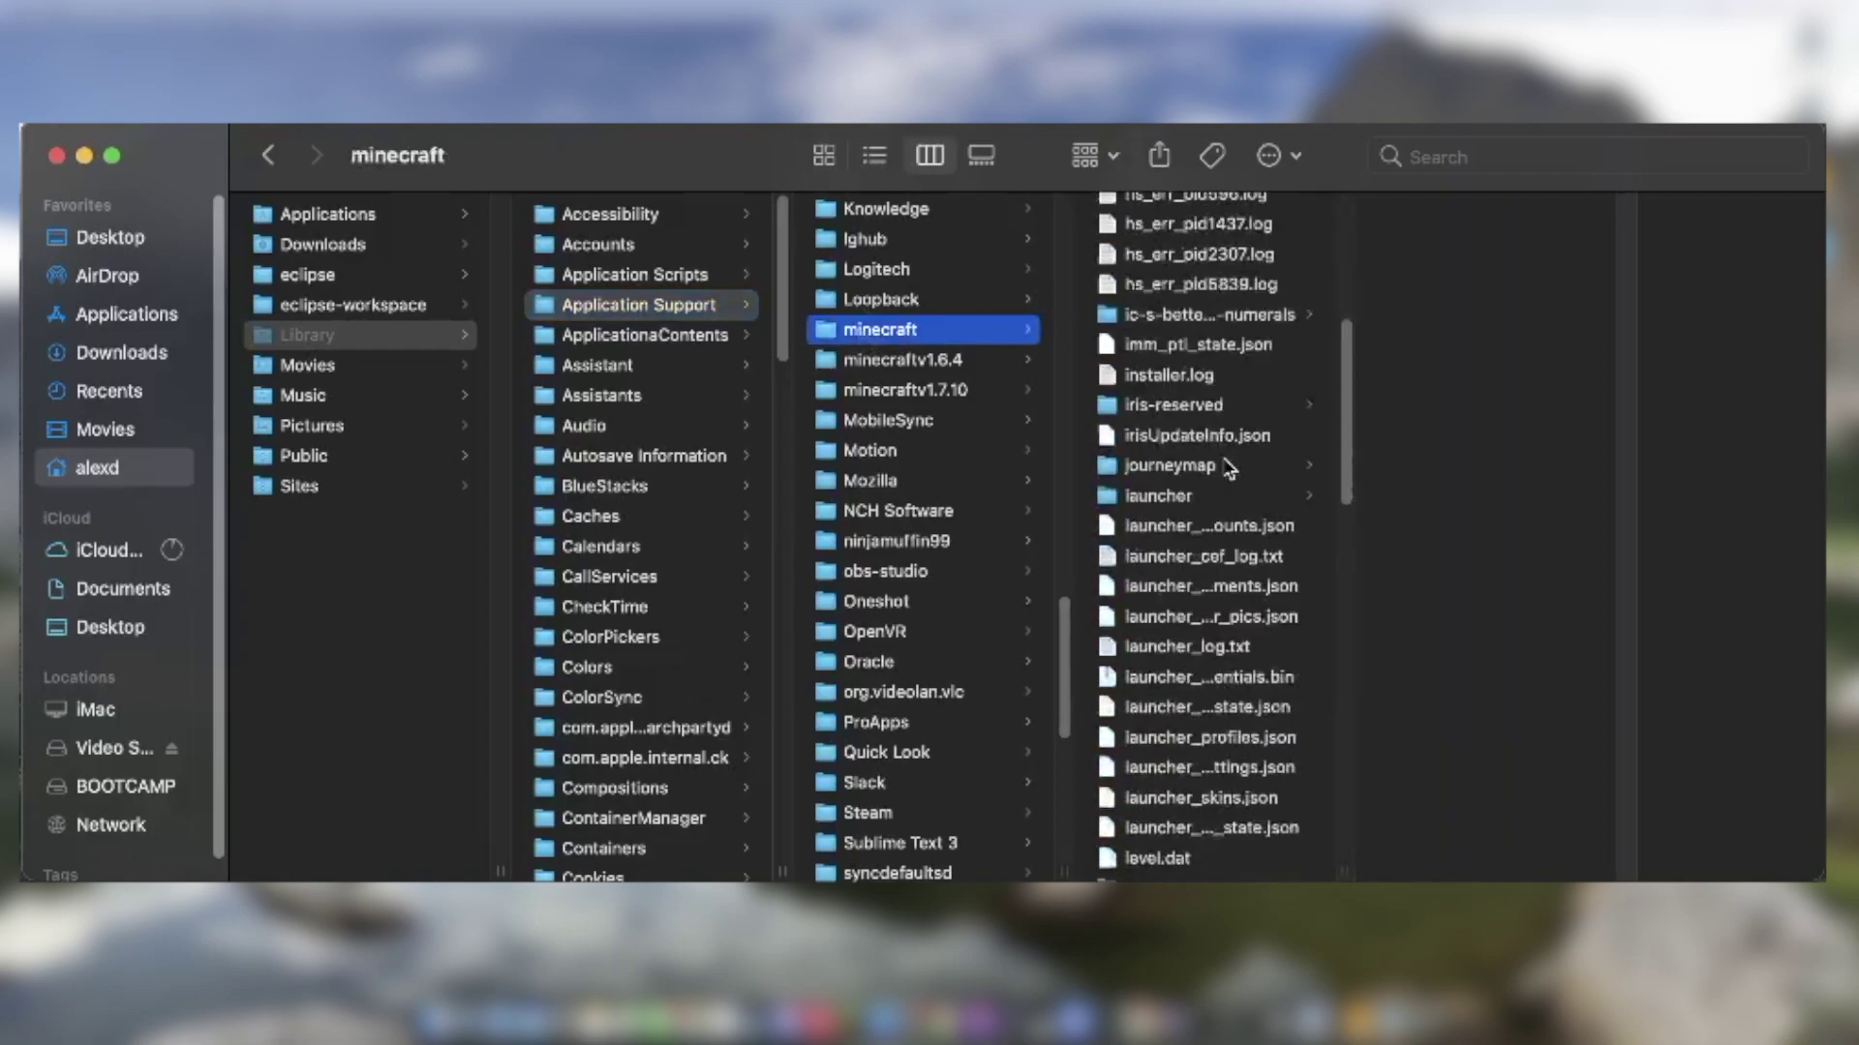
scroll(1227, 468, down, 1)
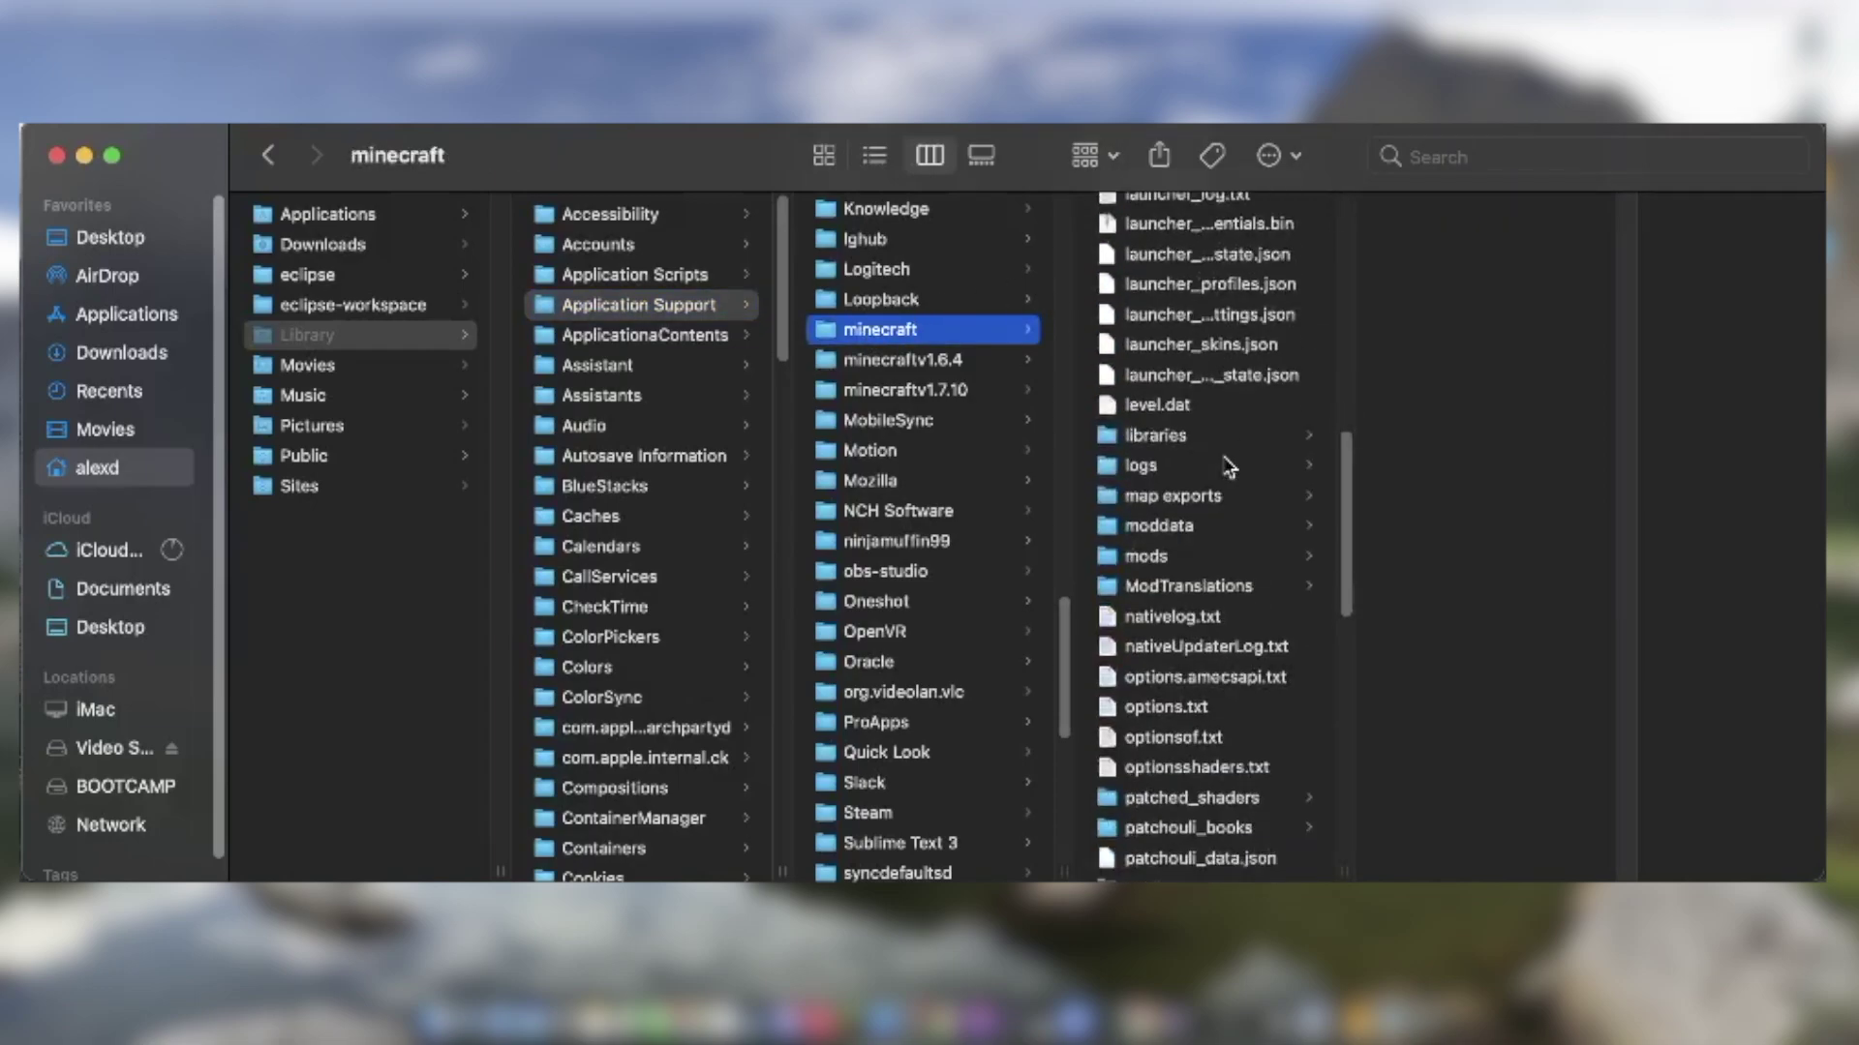
click(1162, 560)
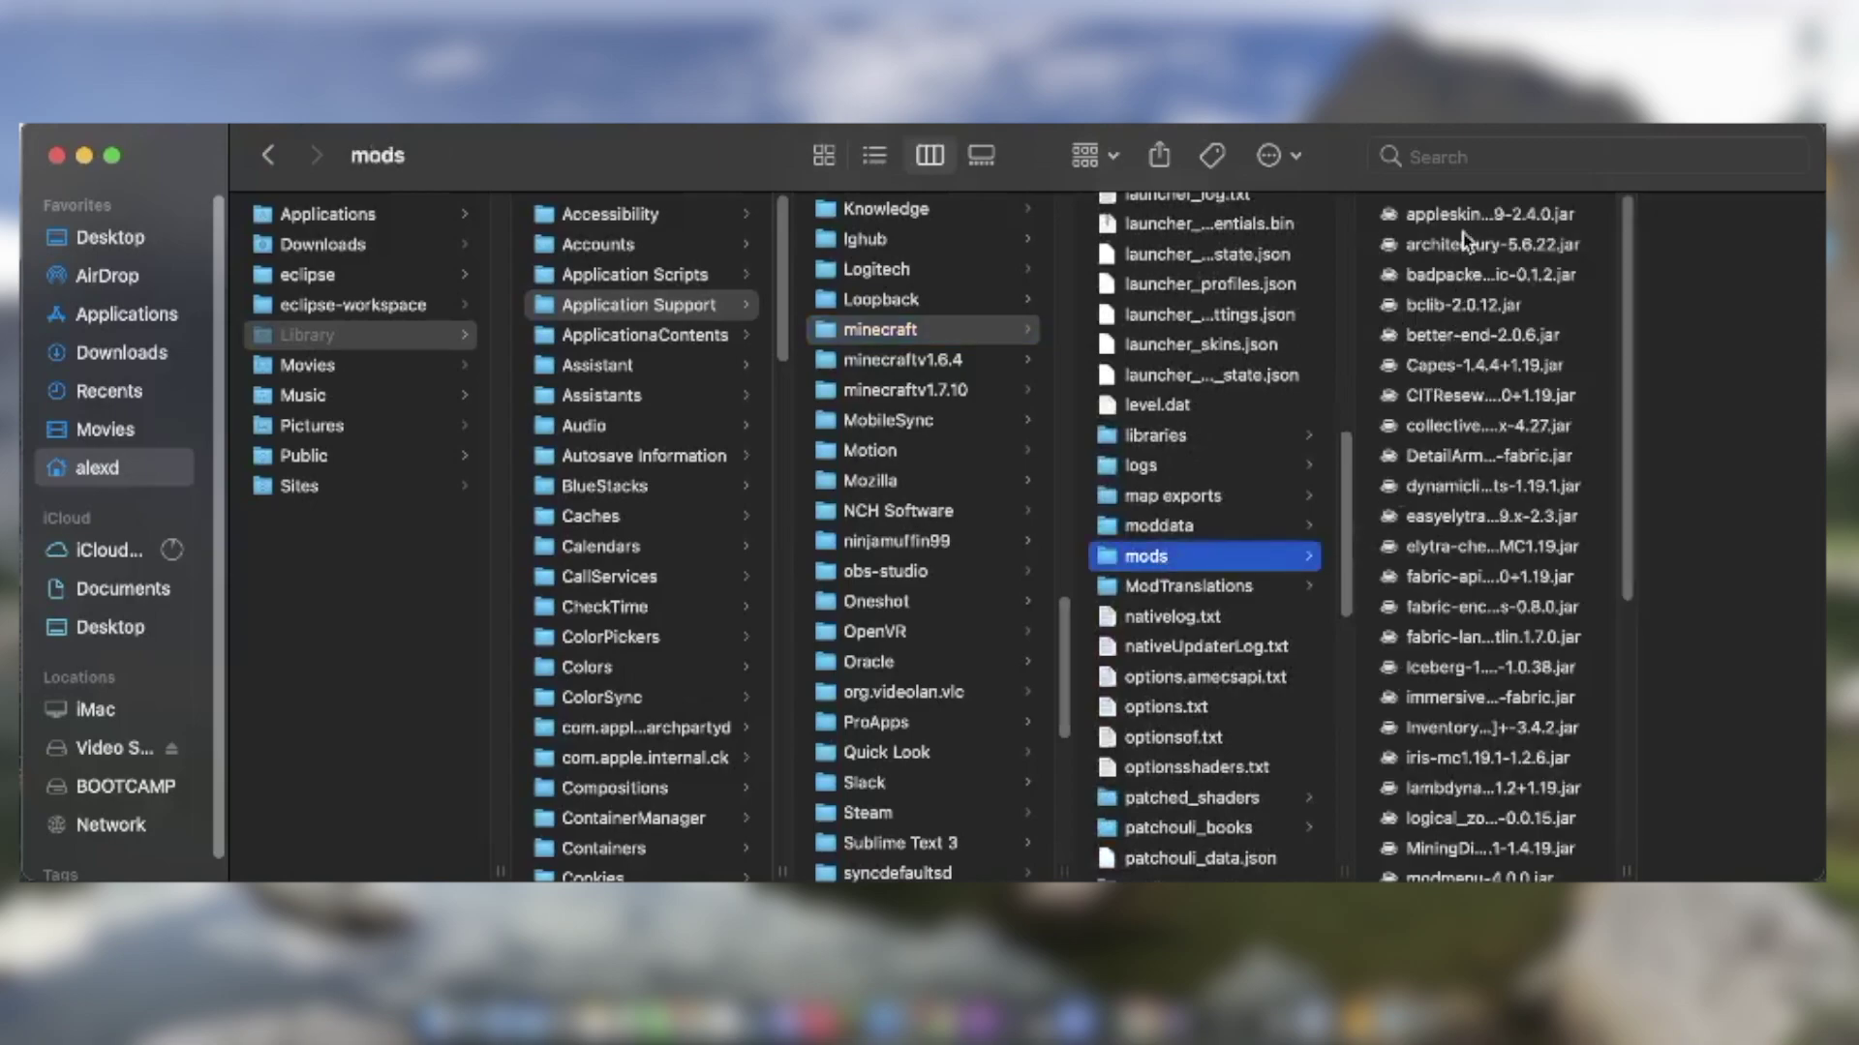
scroll(1465, 240, down, 3)
scroll(1465, 240, down, 5)
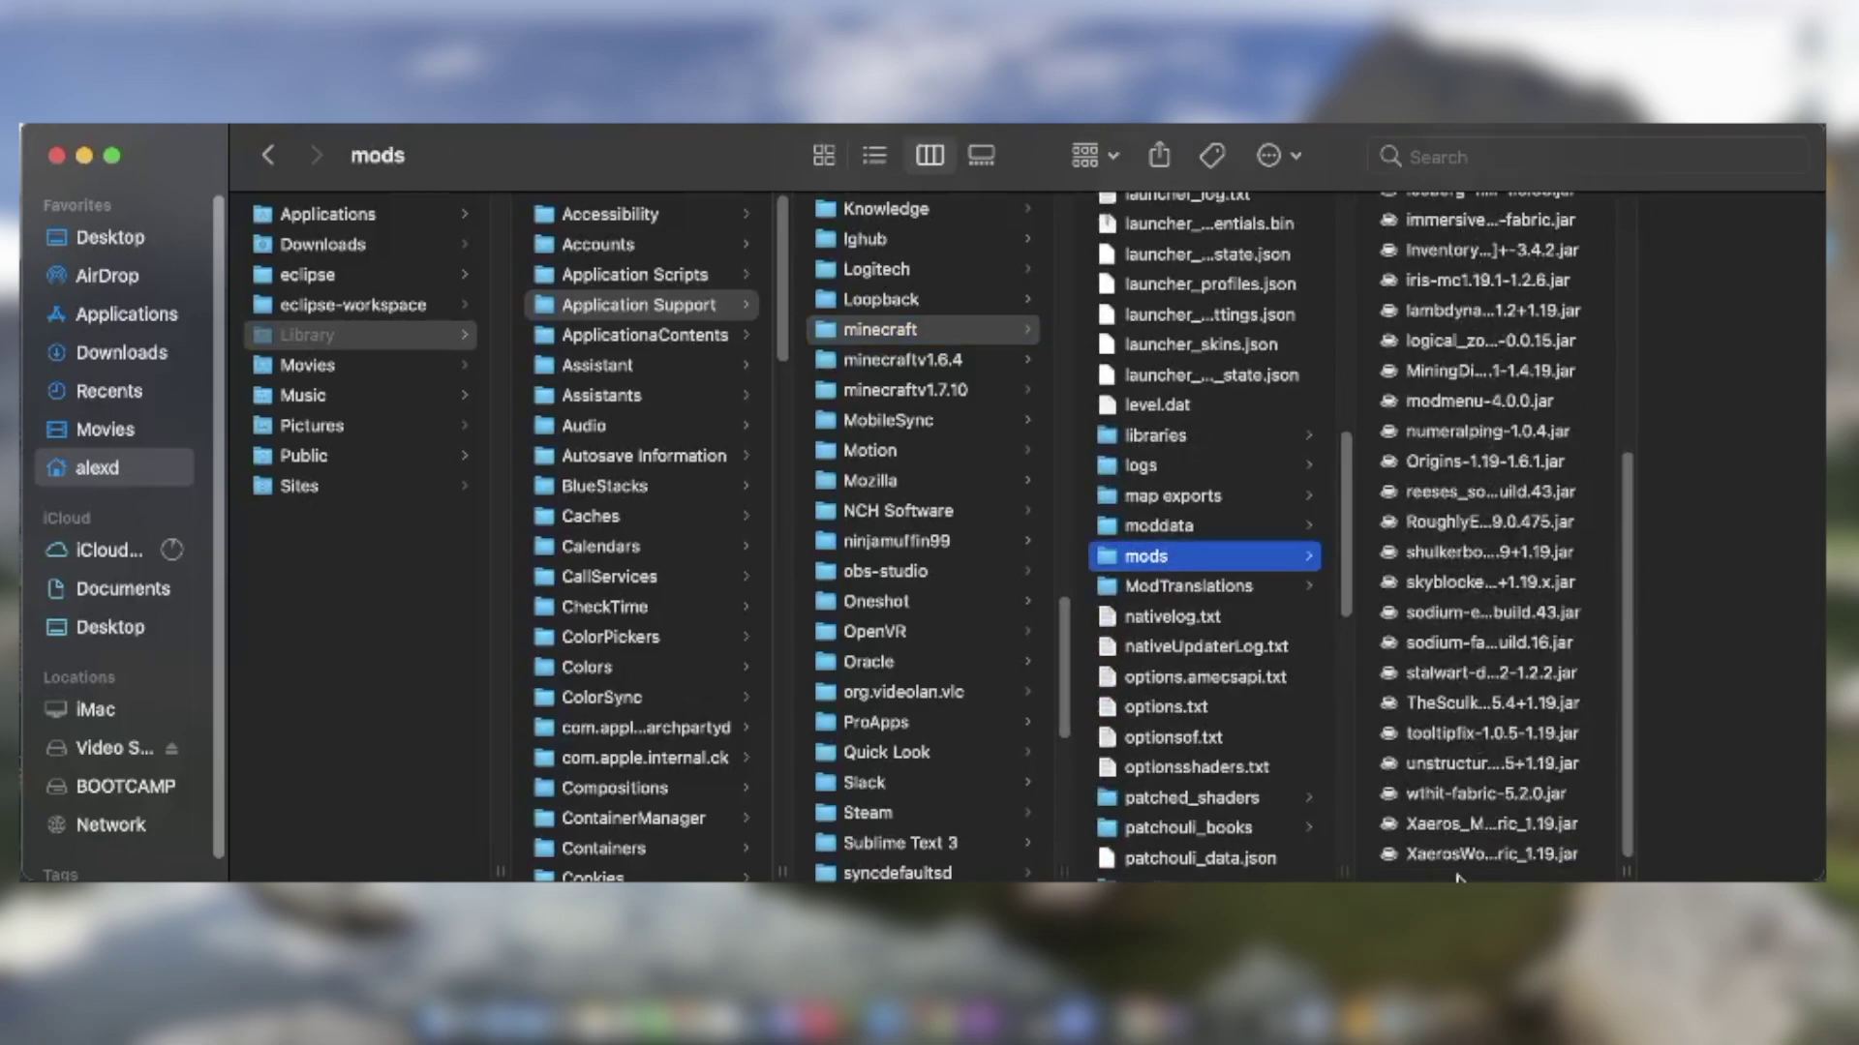
scroll(1439, 616, up, 8)
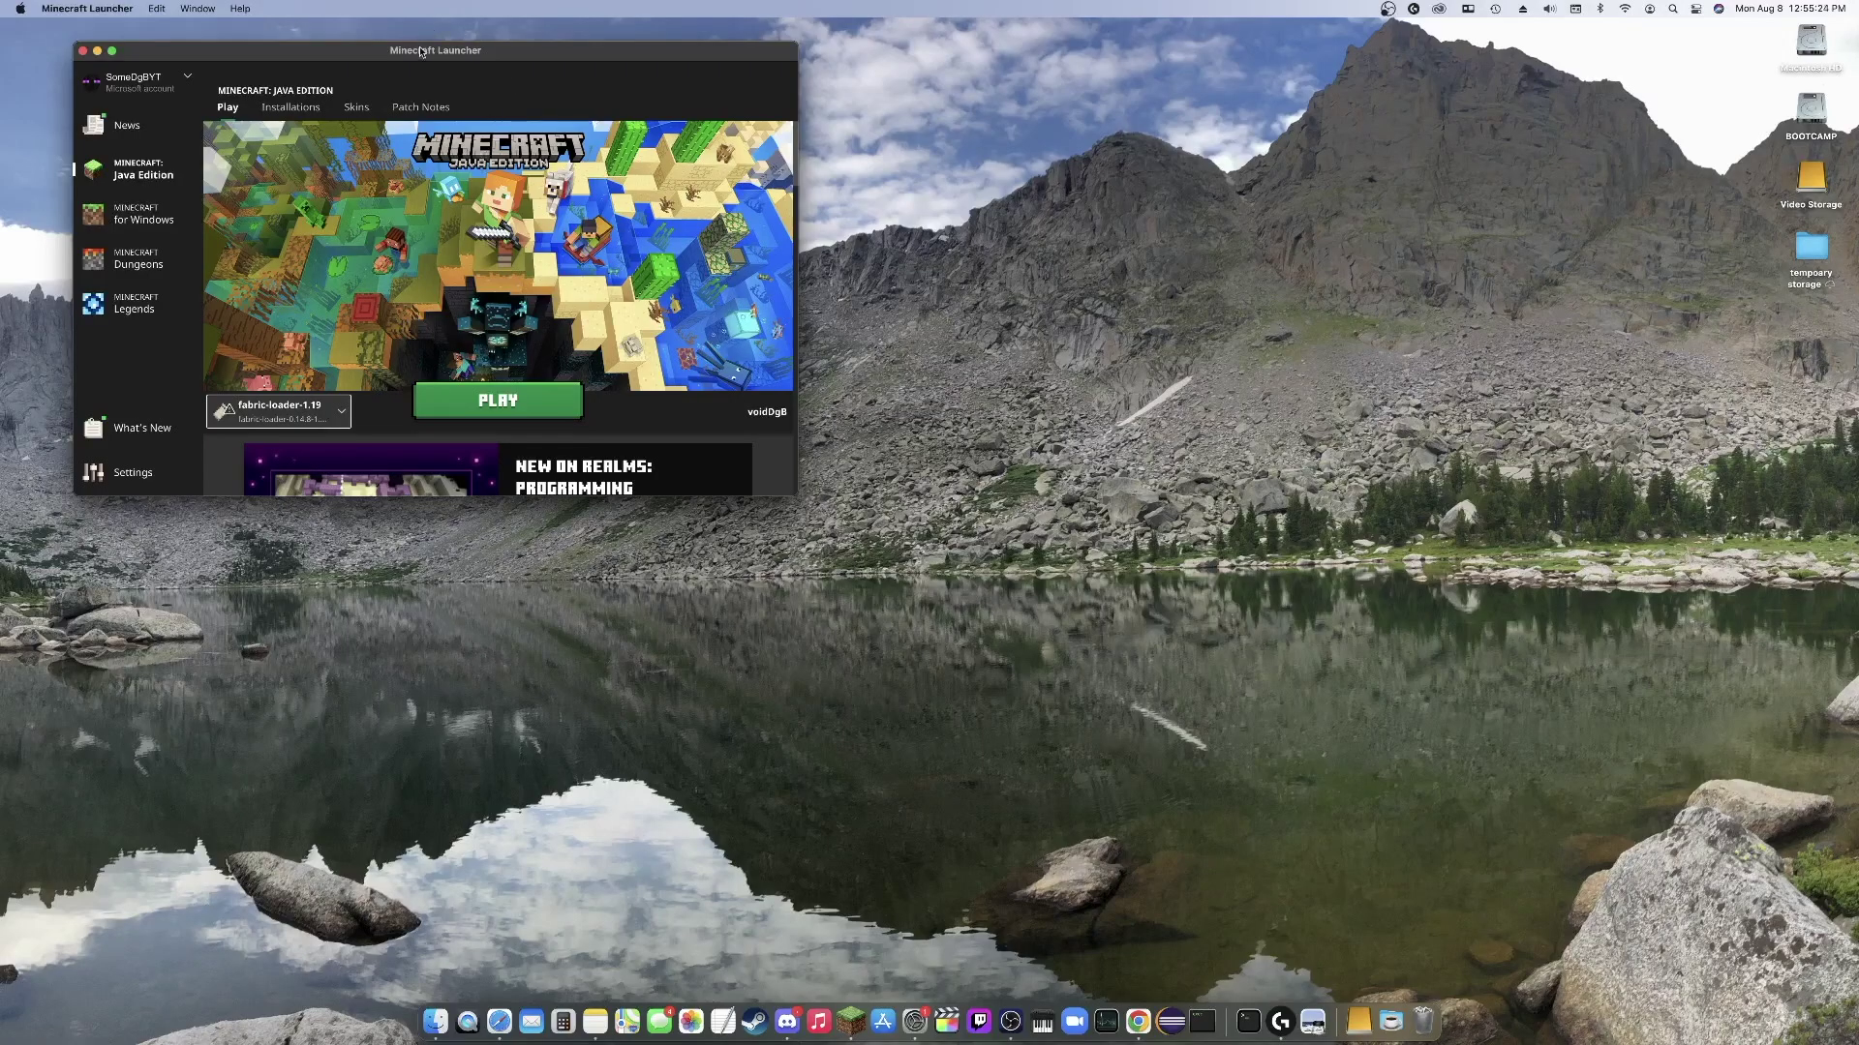
Launch Minecraft from the launcher with the fabric-loader-1.19 installation
click(471, 411)
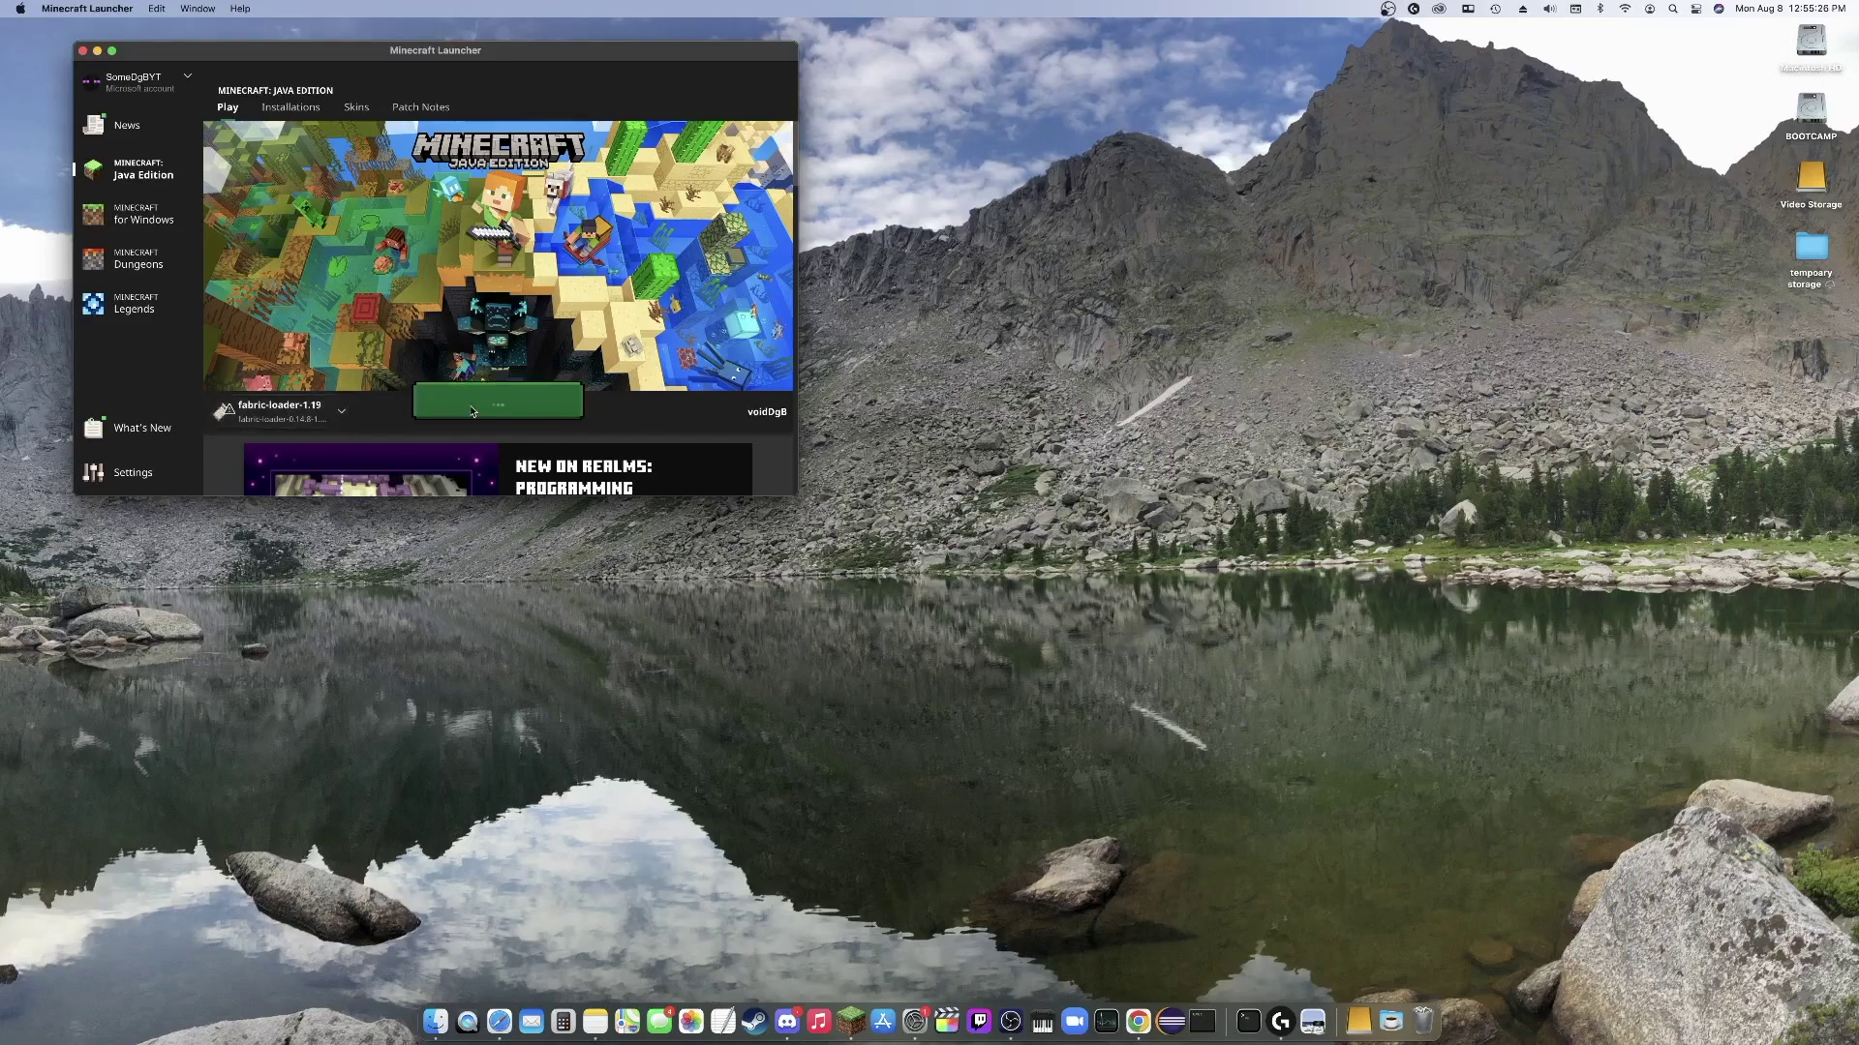